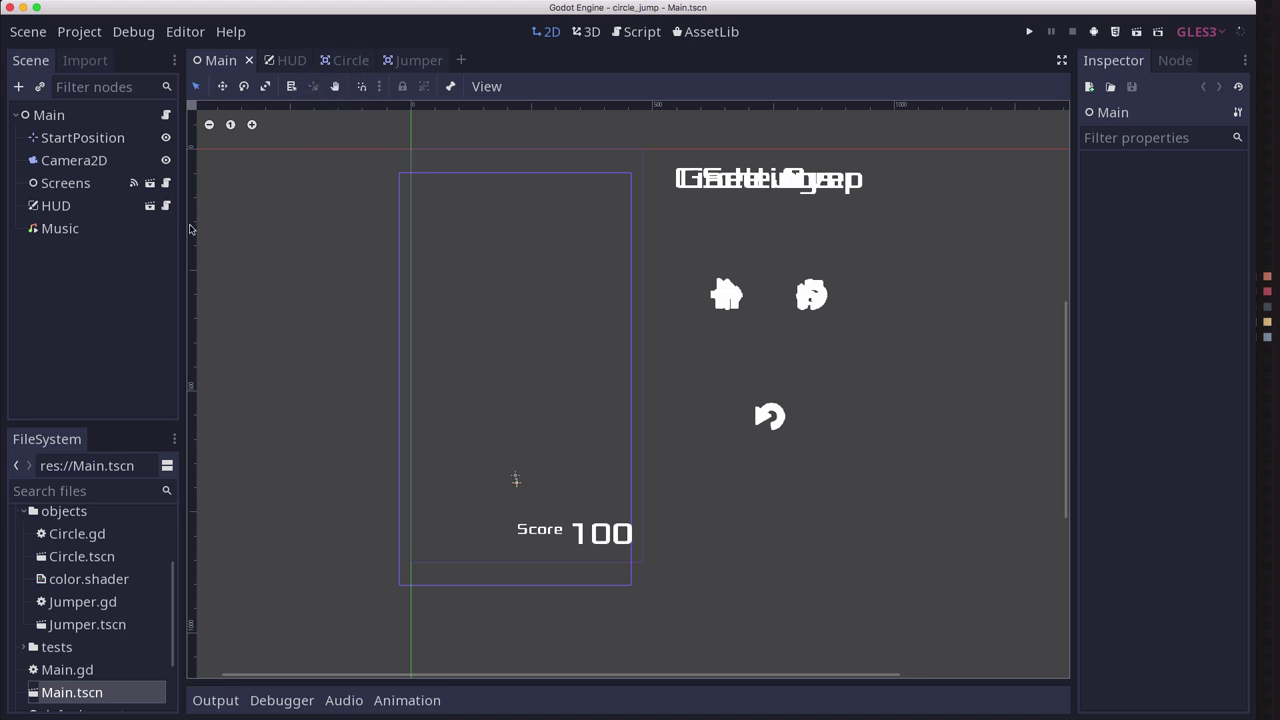
# Step: Select the HUD node in Main.tscn to show its CanvasLayer properties in the Inspector
pyautogui.click(84, 207)
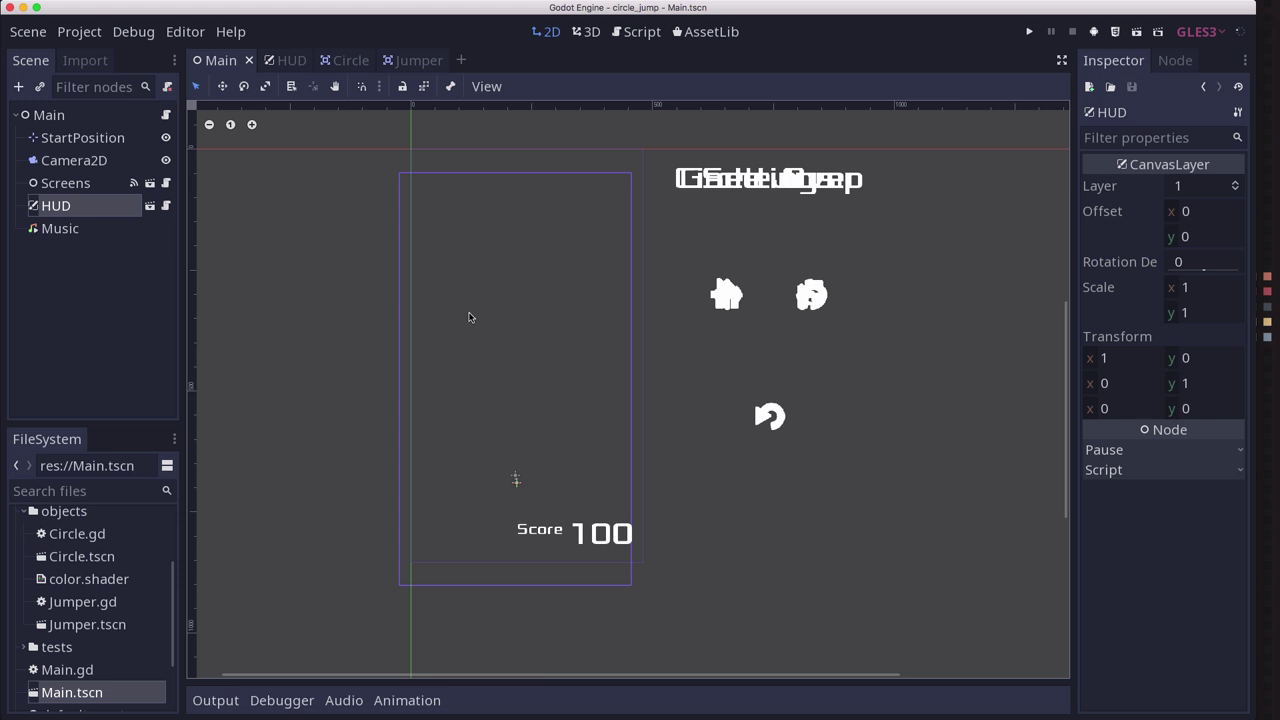
# Step: Play the exported Circle Jump web build in Chrome to a score of 5, then close its tab
pyautogui.press('super+Tab')
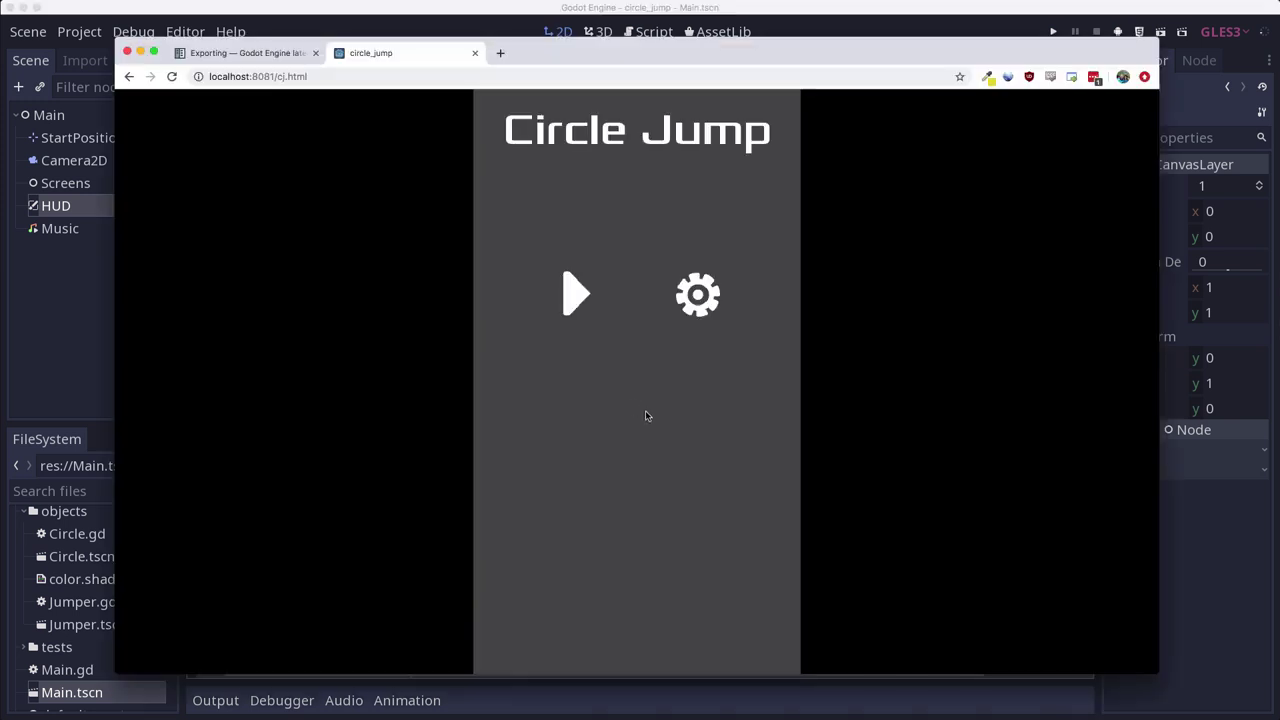
pyautogui.click(577, 296)
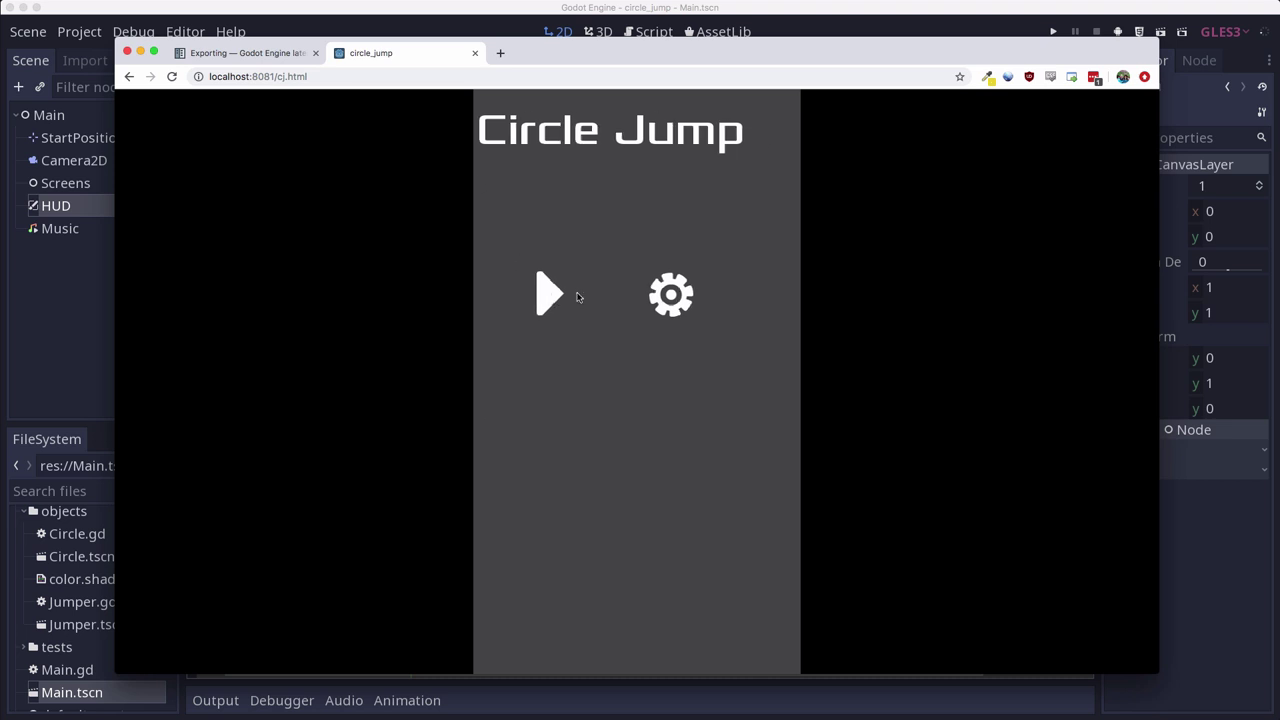
pyautogui.click(626, 338)
pyautogui.click(627, 336)
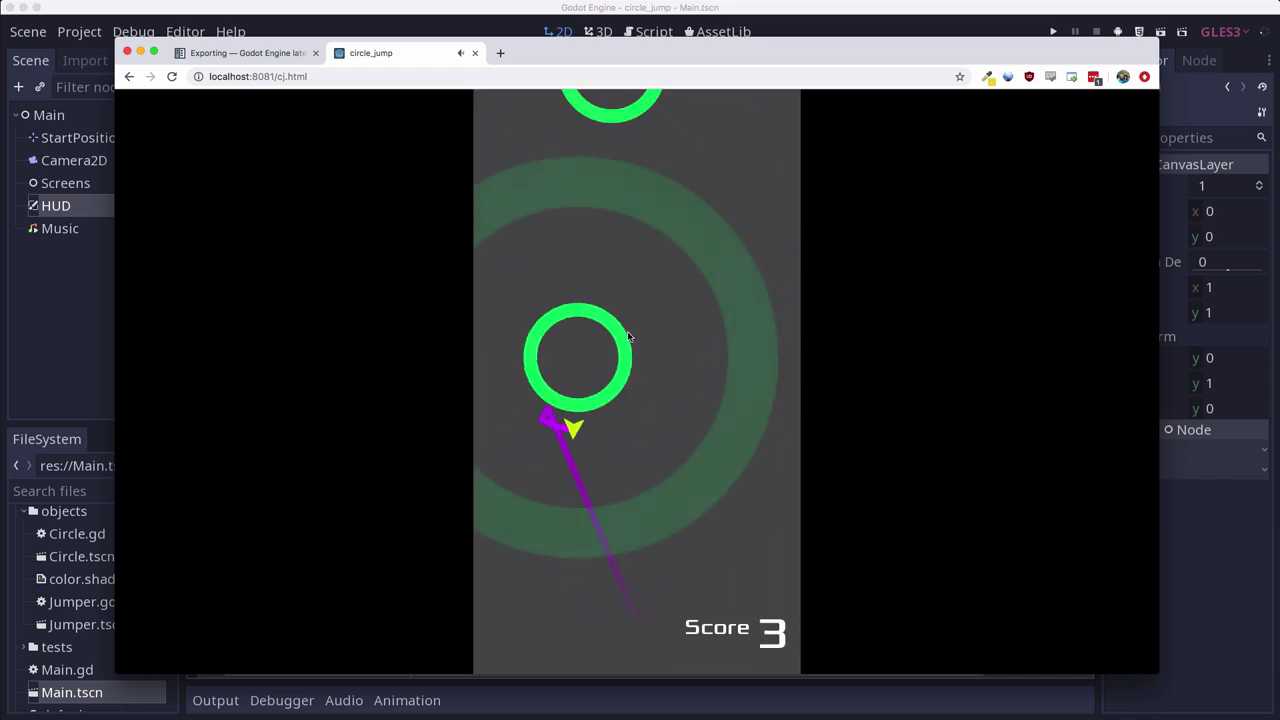
pyautogui.click(627, 336)
pyautogui.click(627, 333)
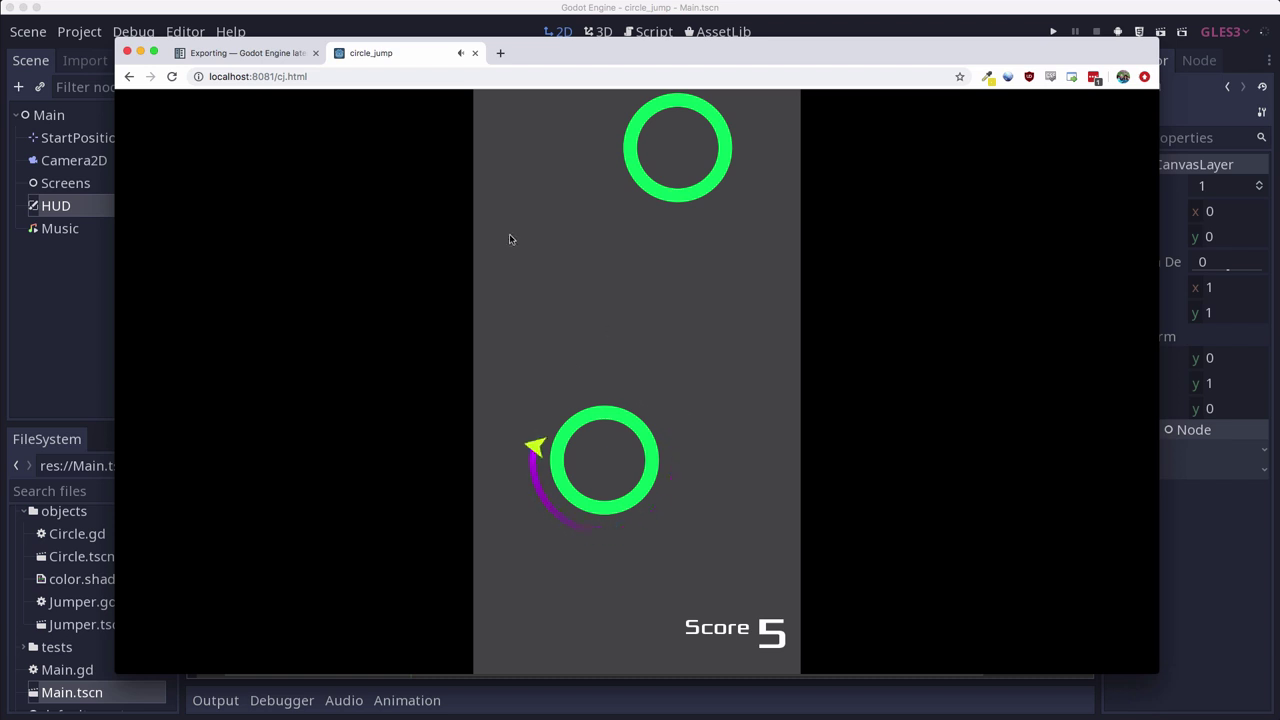
pyautogui.moveTo(448, 7)
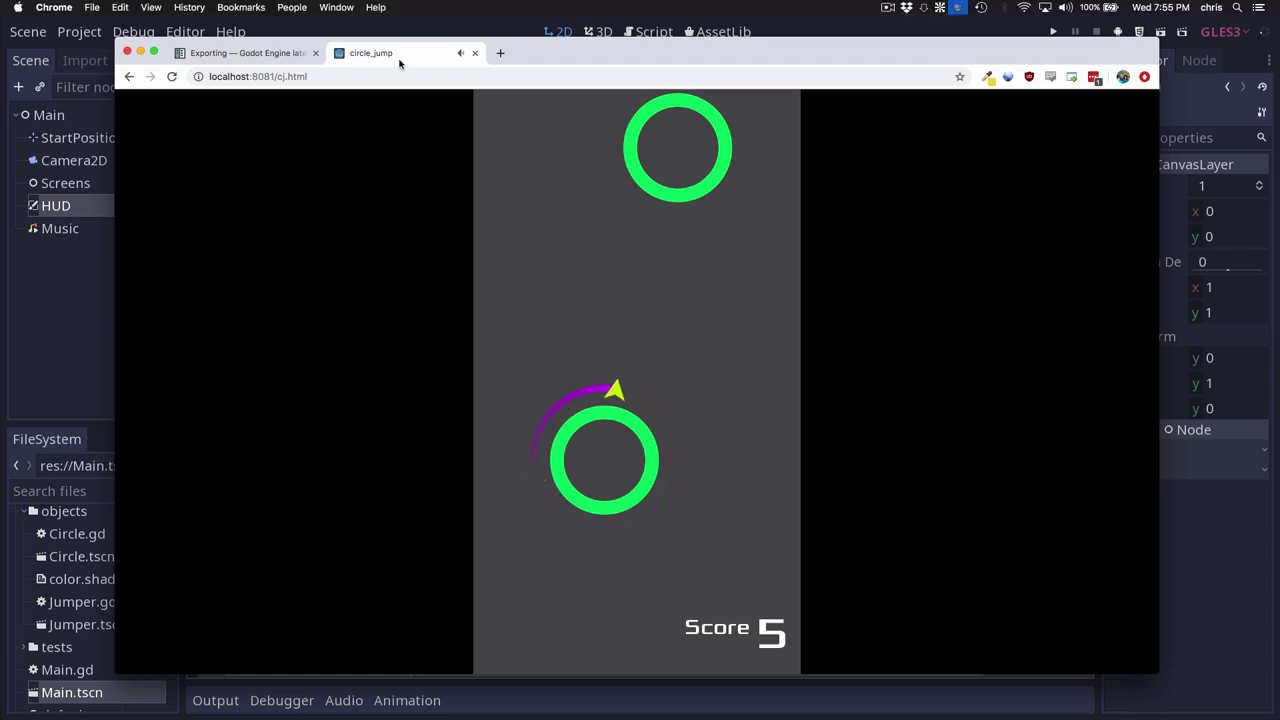
pyautogui.press('super+w')
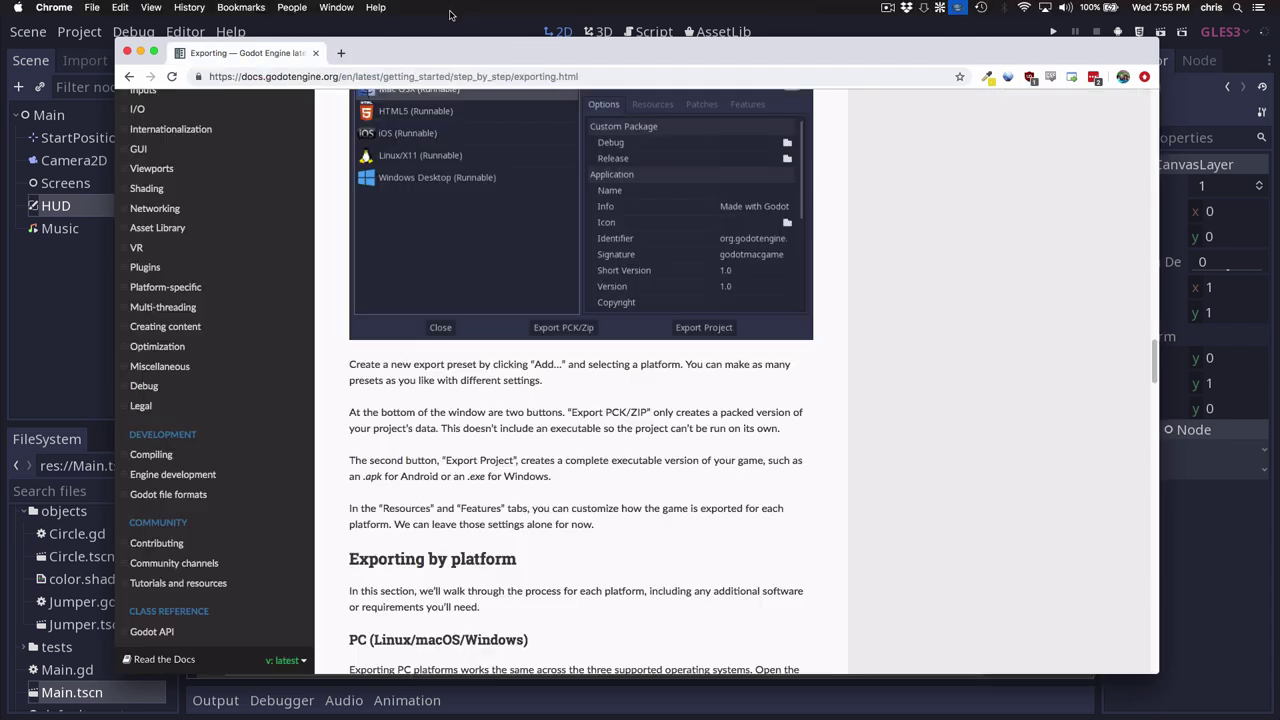
# Step: Open the HUD scene, preview show_message at 0.38 so Message shows, keeping the GLES3 renderer
pyautogui.click(441, 31)
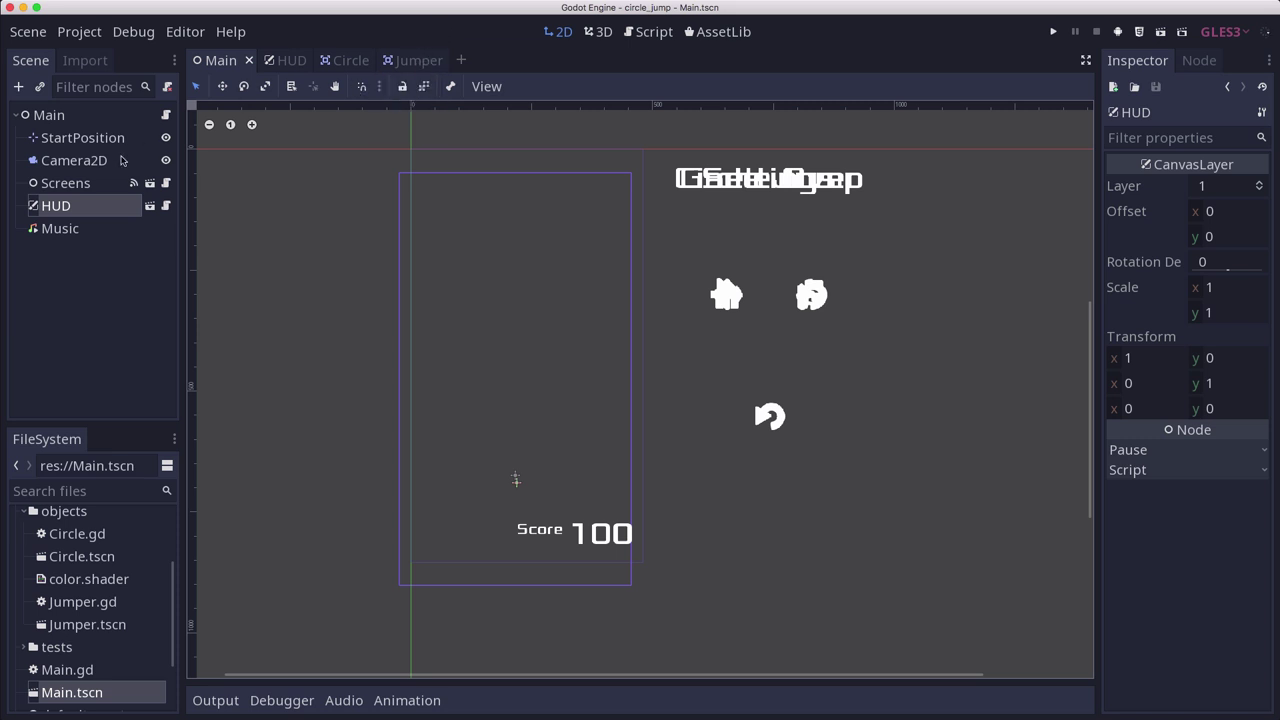
pyautogui.click(166, 205)
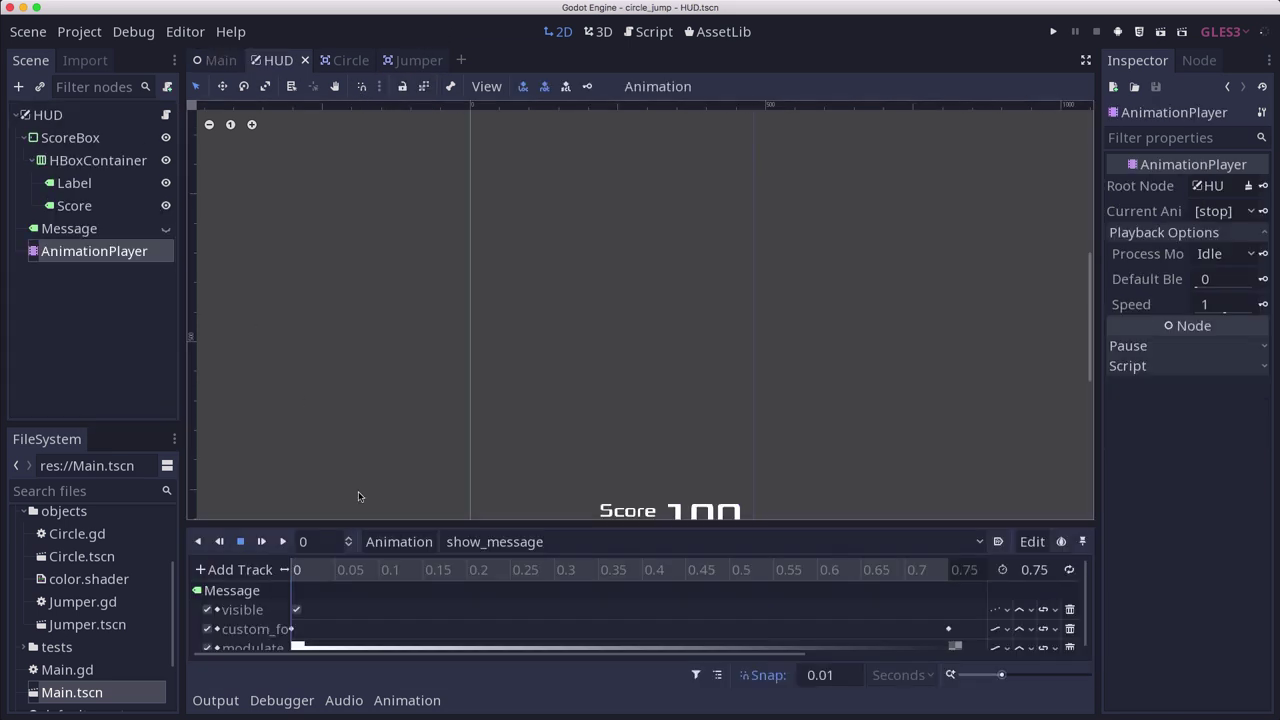
pyautogui.moveTo(315, 572); pyautogui.dragTo(5, 498)
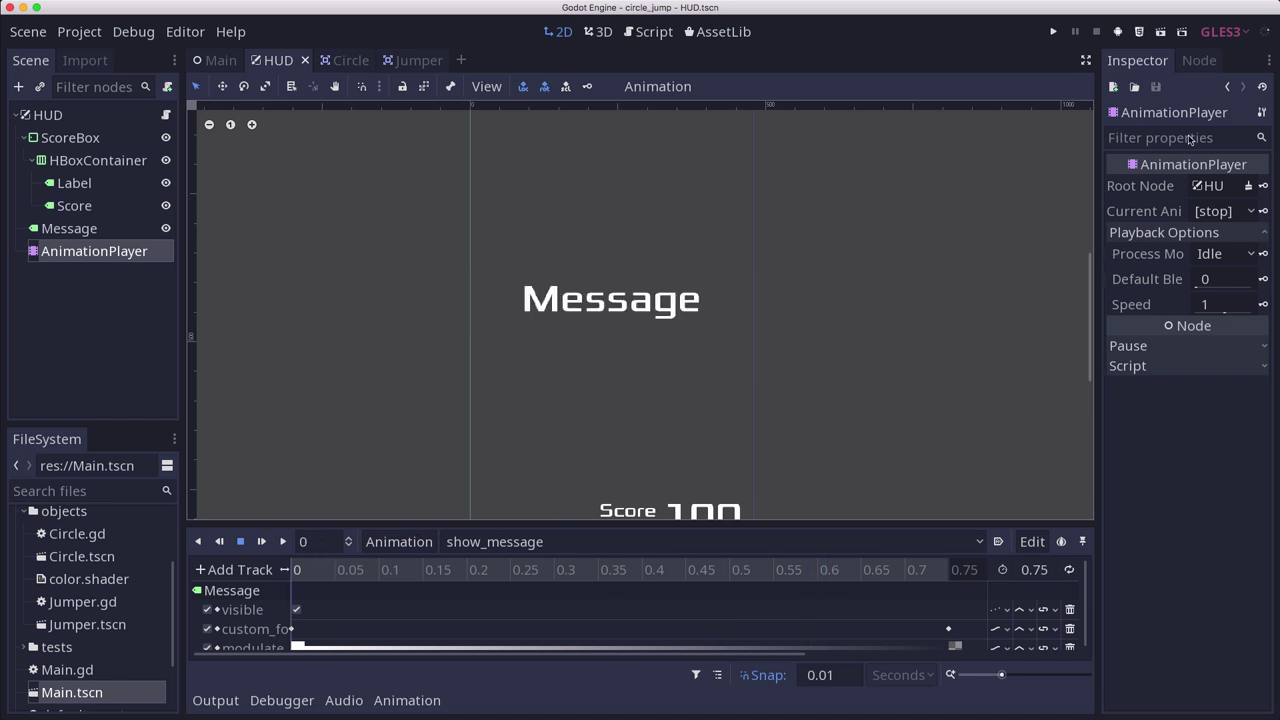
pyautogui.click(1222, 34)
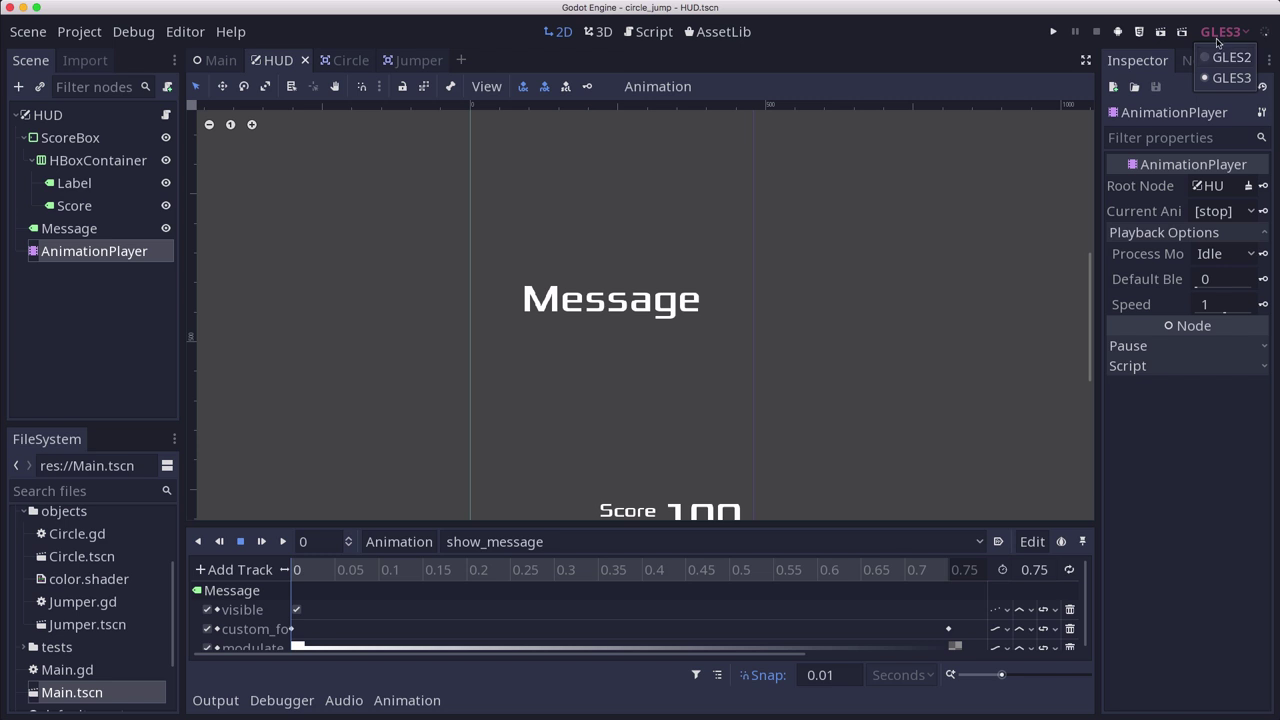
pyautogui.click(1218, 36)
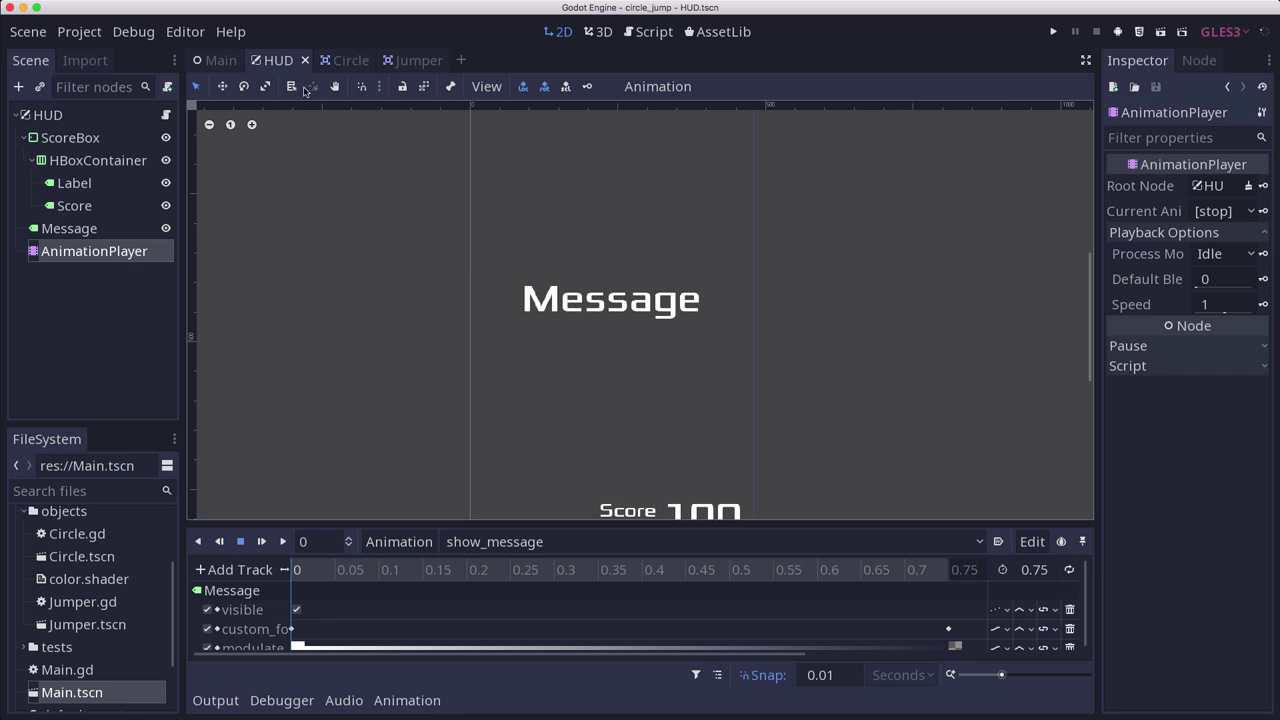
pyautogui.click(90, 32)
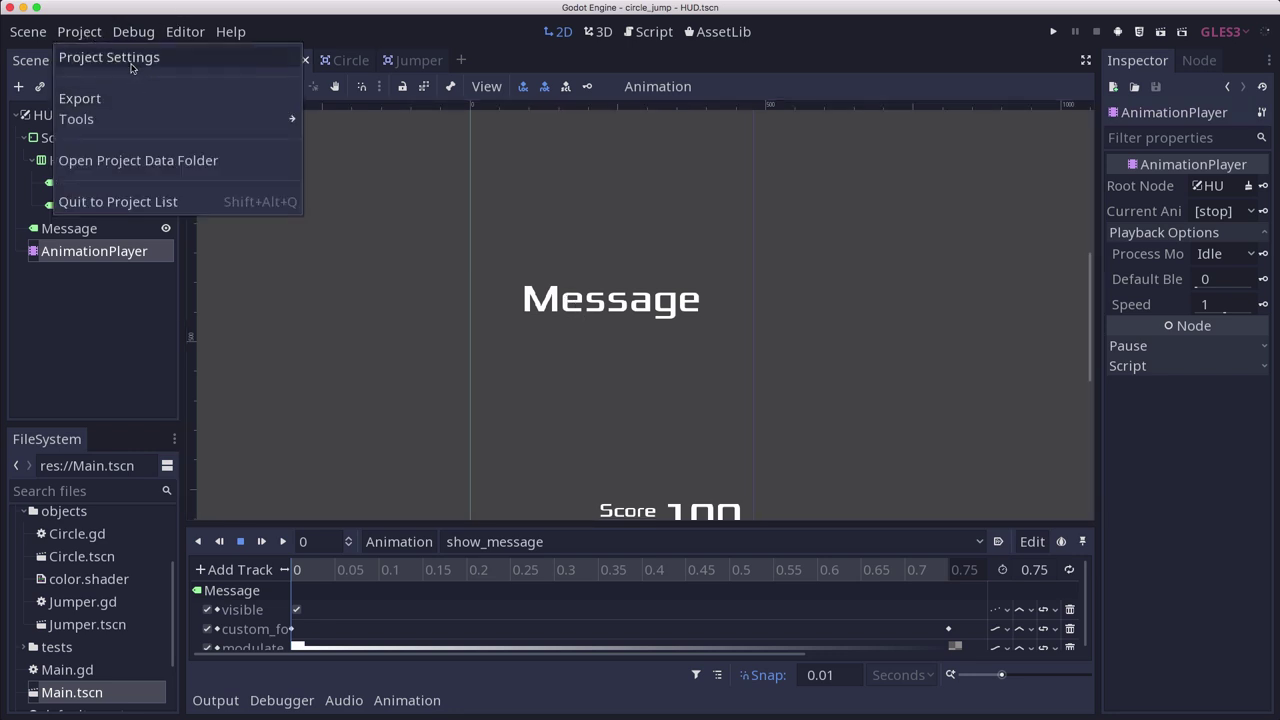
pyautogui.click(108, 57)
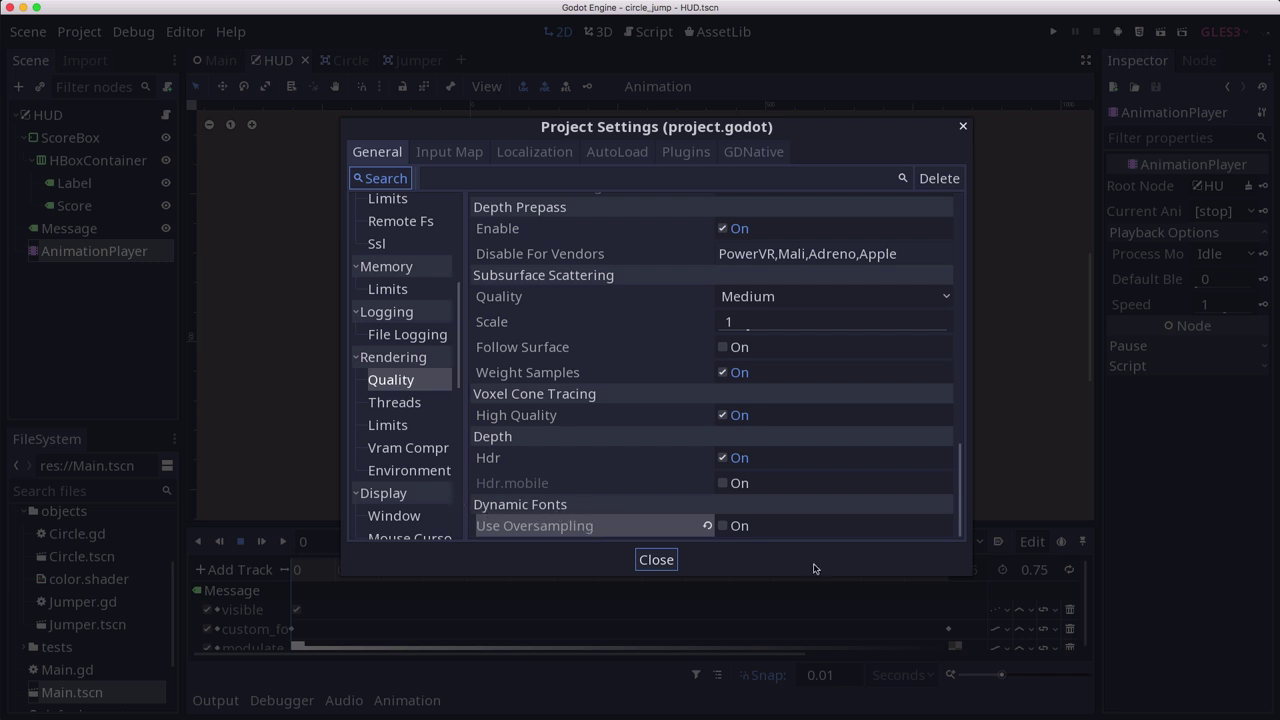
pyautogui.click(668, 559)
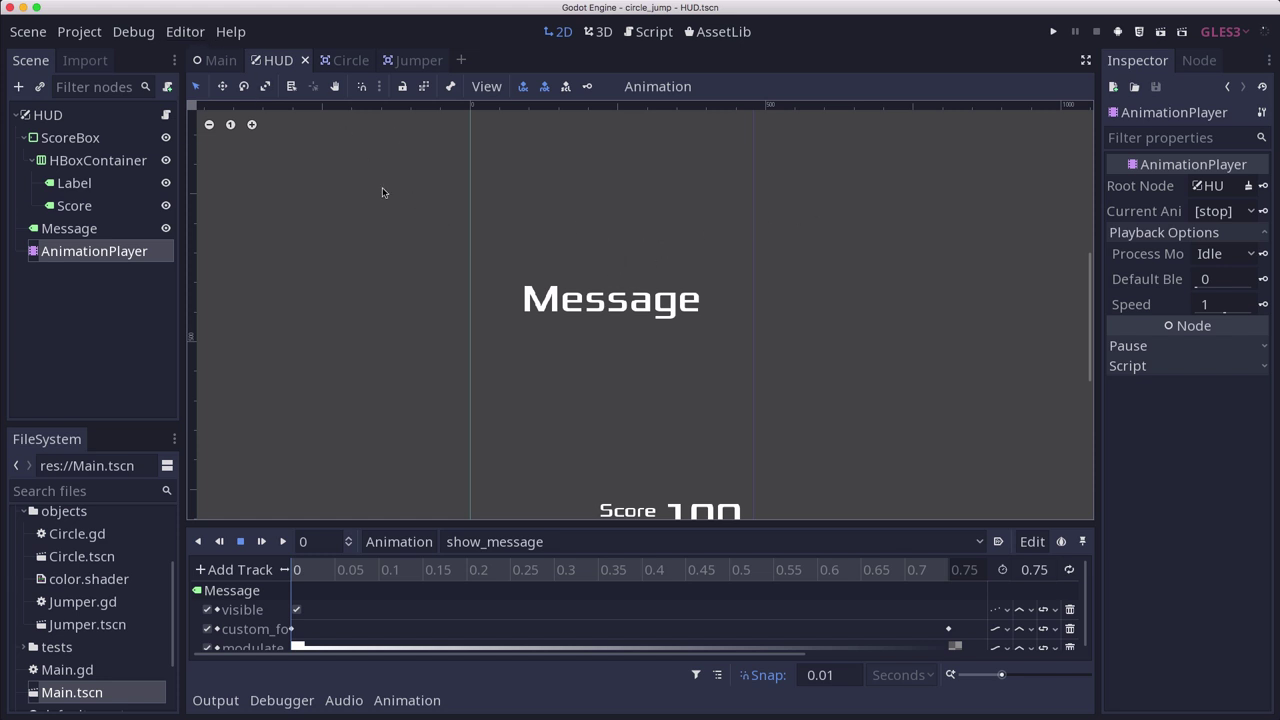
# Step: Scroll through the Android section of the Exporting docs in Chrome
pyautogui.press('super+Tab')
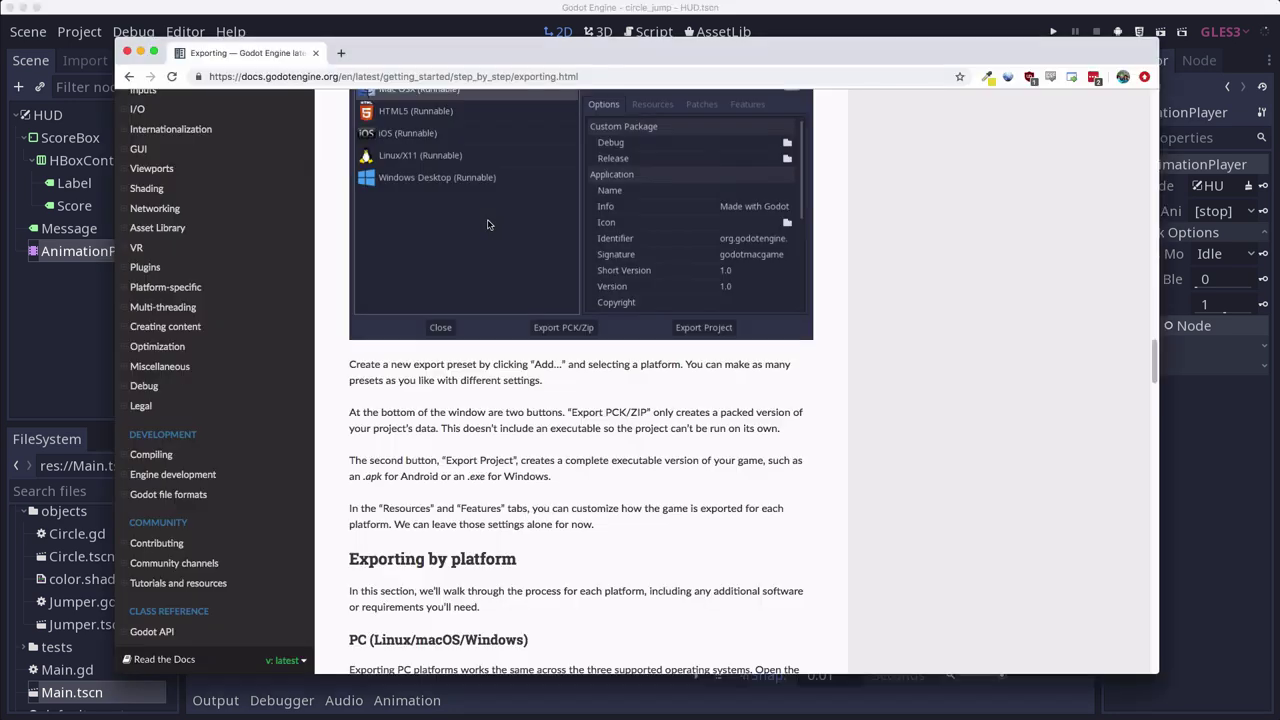
pyautogui.scroll(15, 376, 220)
pyautogui.scroll(10, 376, 205)
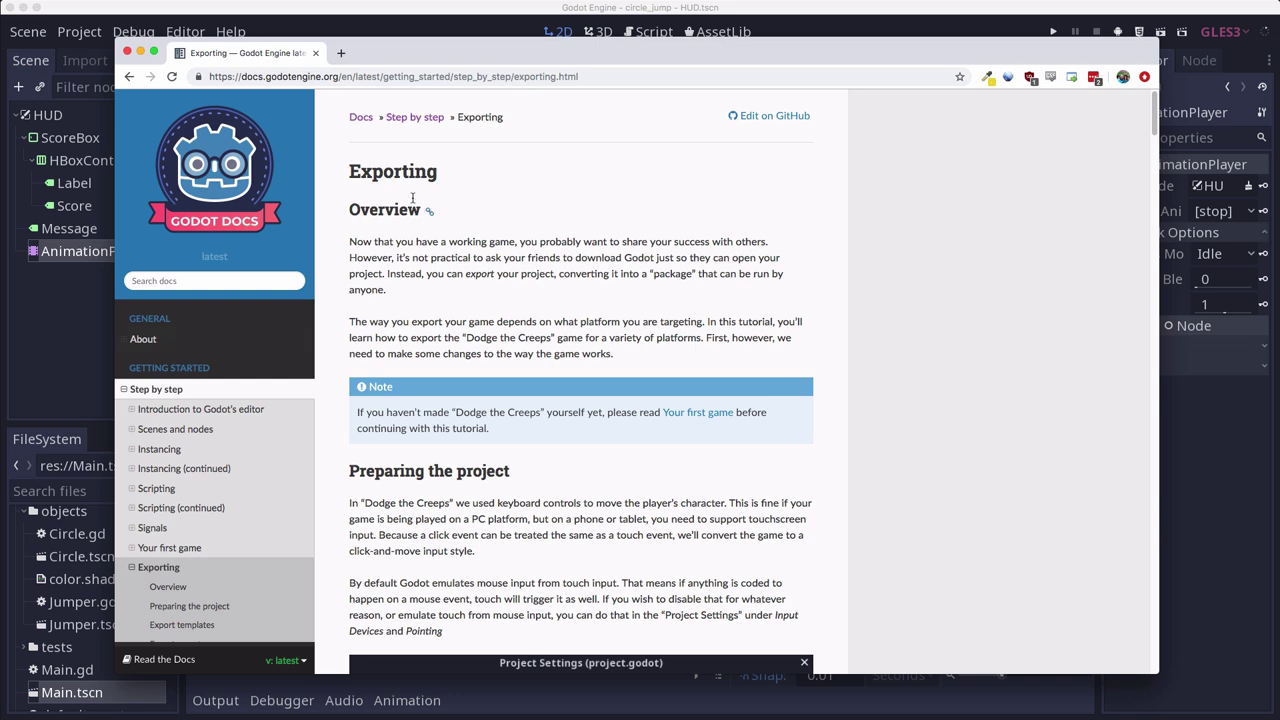
pyautogui.scroll(-8, 641, 411)
pyautogui.scroll(10, 641, 411)
pyautogui.scroll(-4, 527, 440)
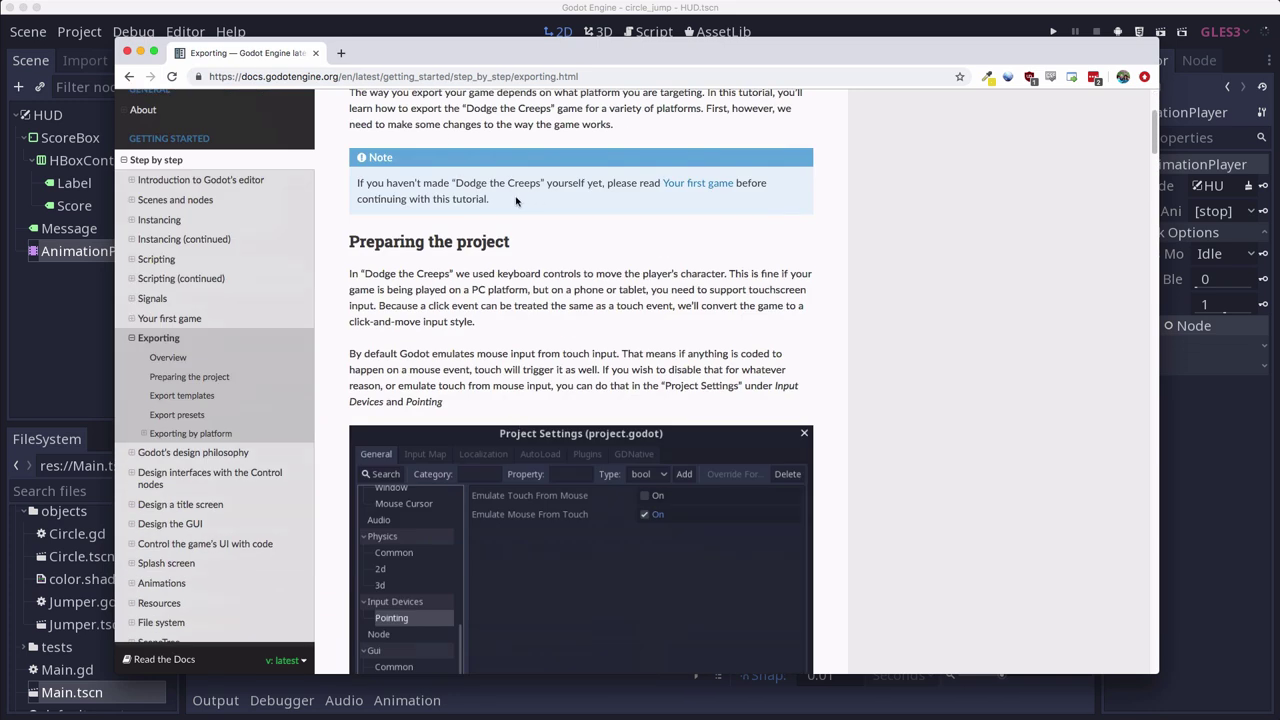
pyautogui.scroll(-5, 566, 462)
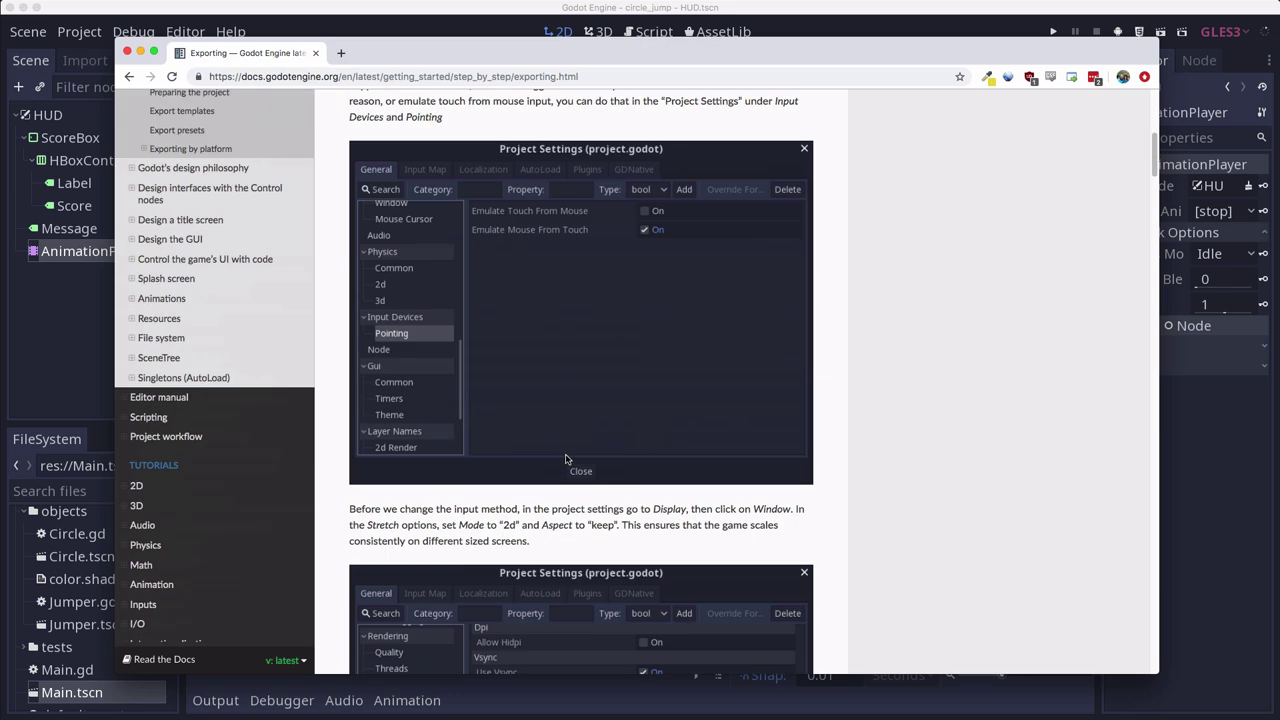
pyautogui.scroll(-20, 566, 460)
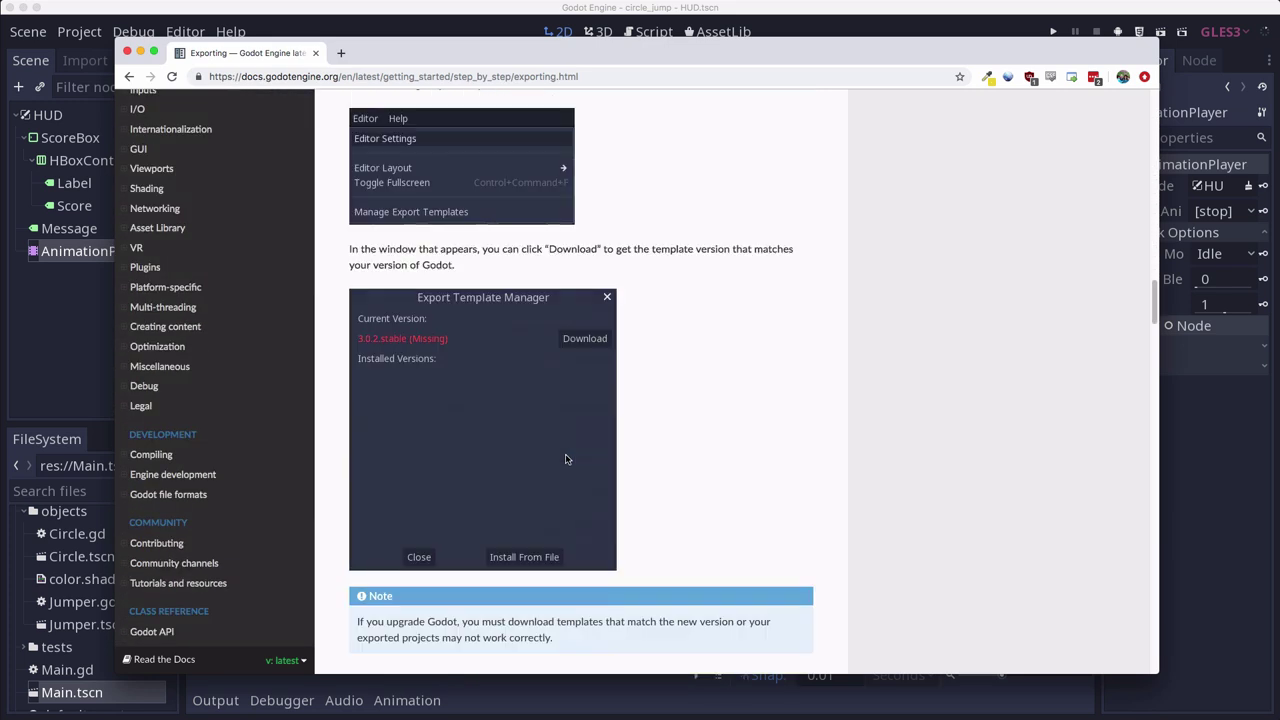
pyautogui.scroll(4, 566, 459)
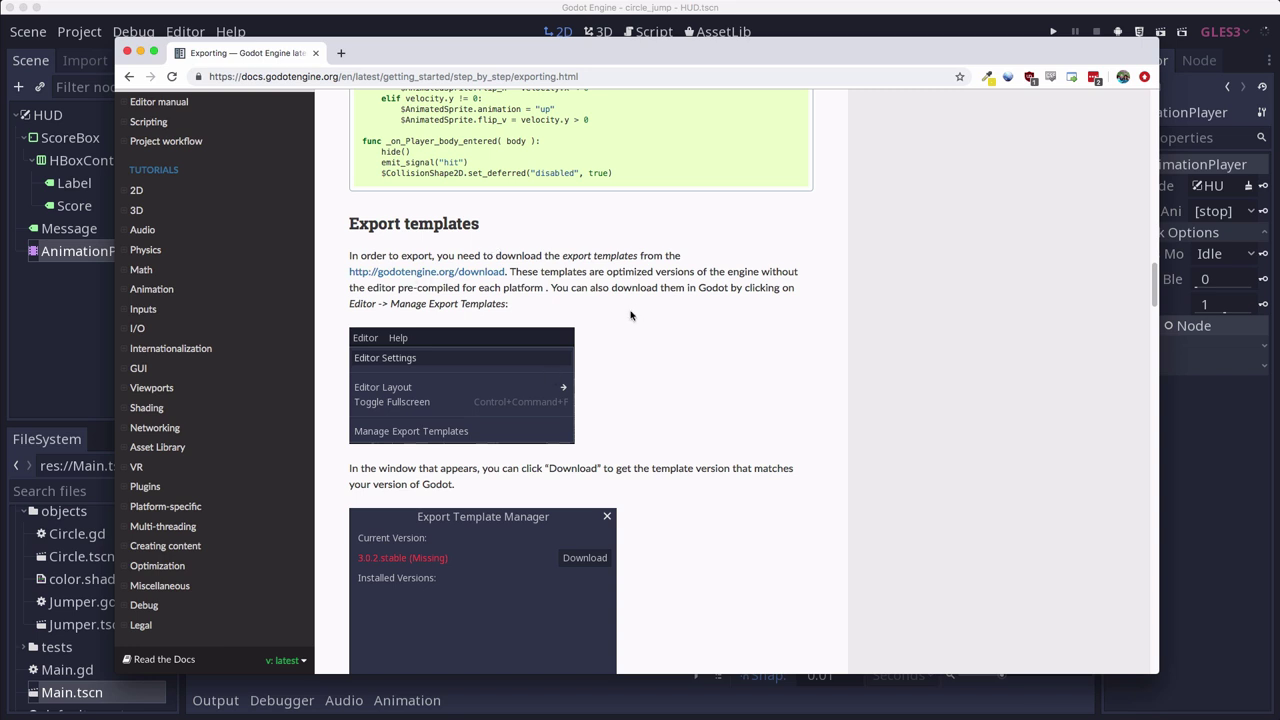
pyautogui.scroll(-8, 588, 402)
pyautogui.scroll(-5, 588, 402)
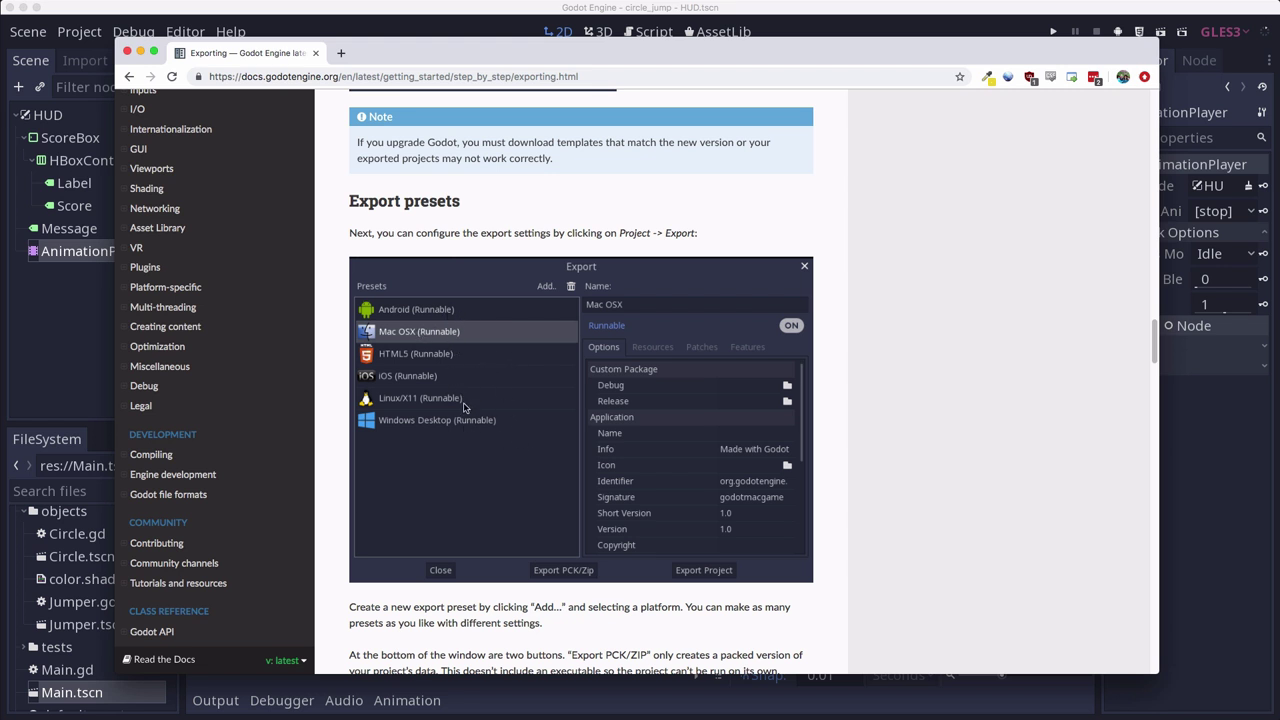
pyautogui.scroll(-2, 475, 397)
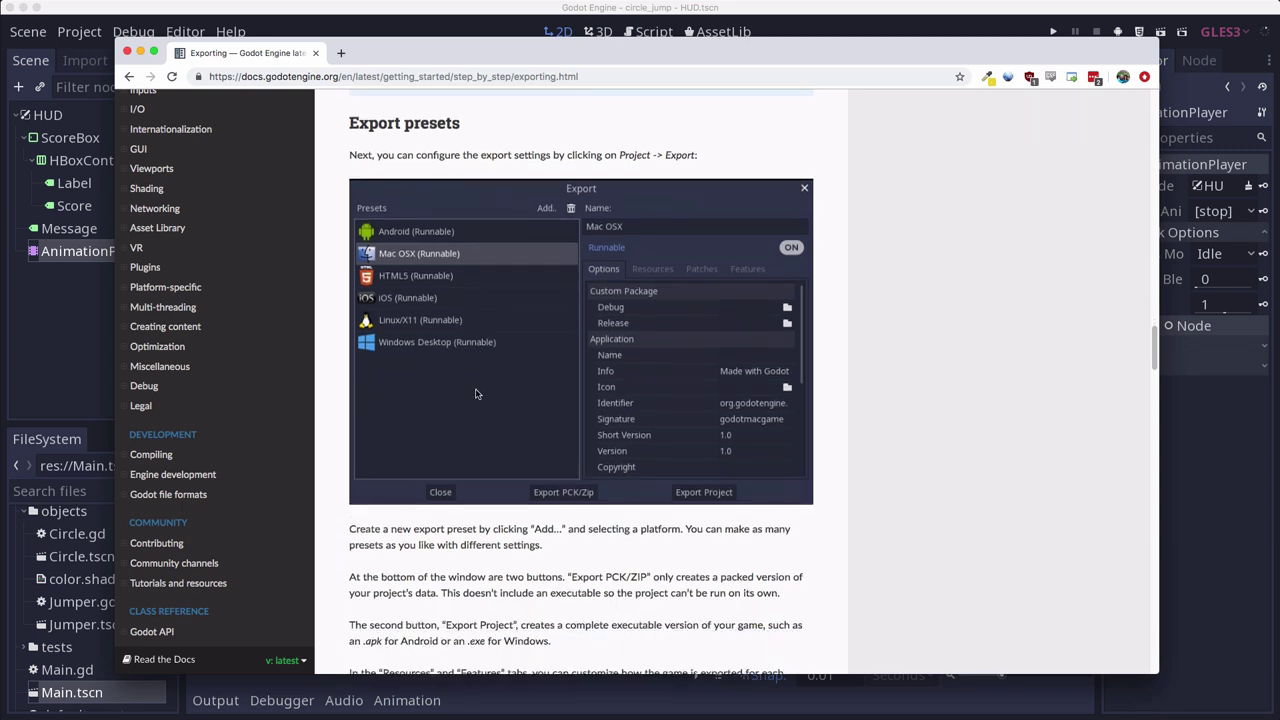
pyautogui.scroll(-20, 476, 393)
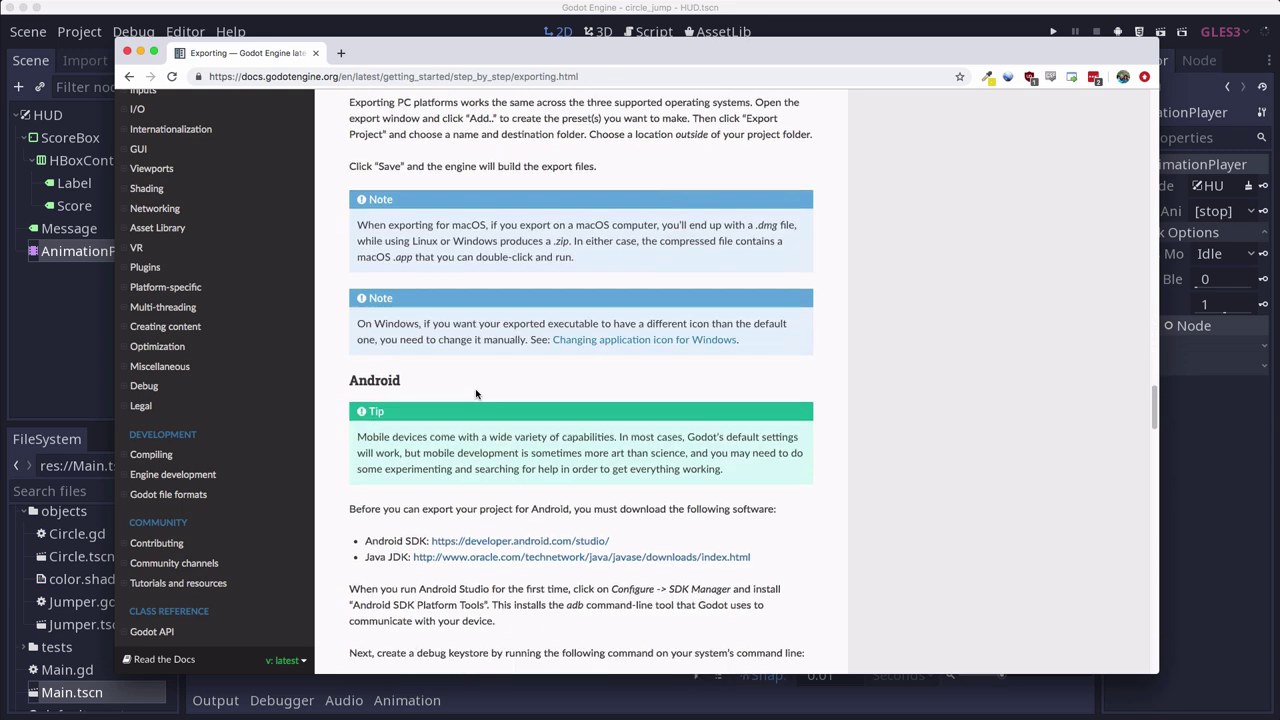
pyautogui.scroll(-3, 476, 393)
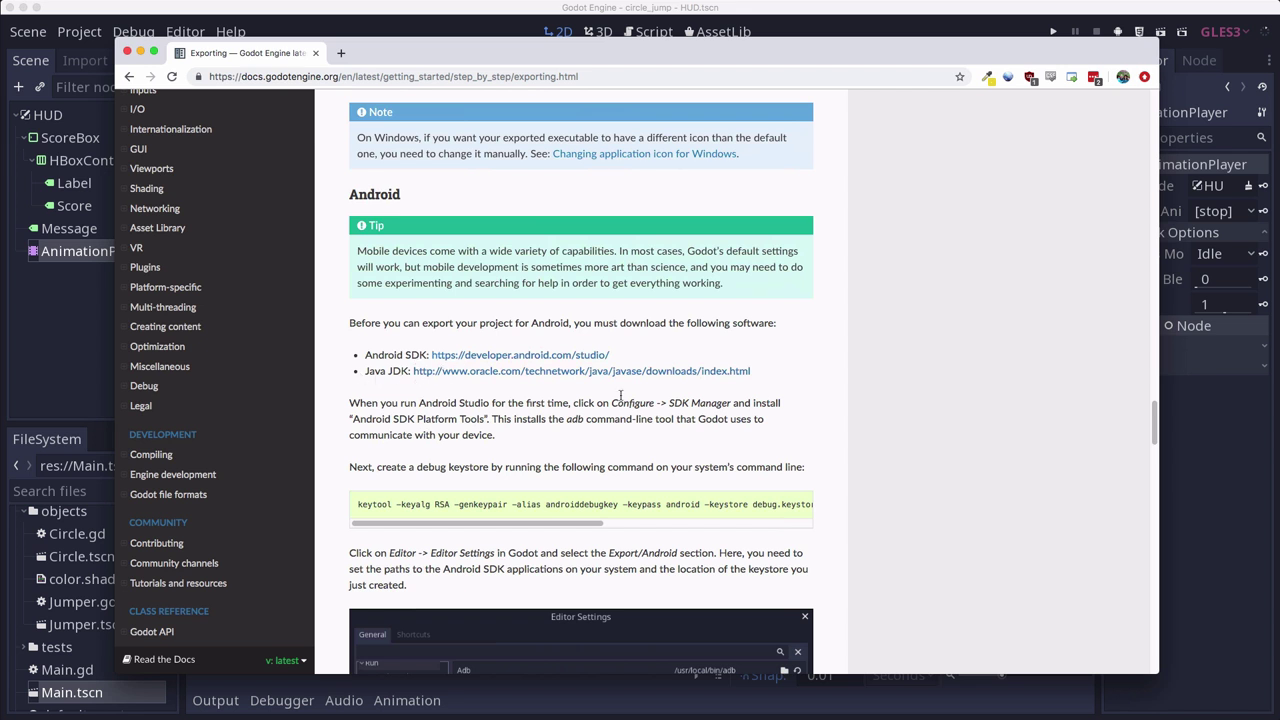
pyautogui.scroll(-1, 505, 460)
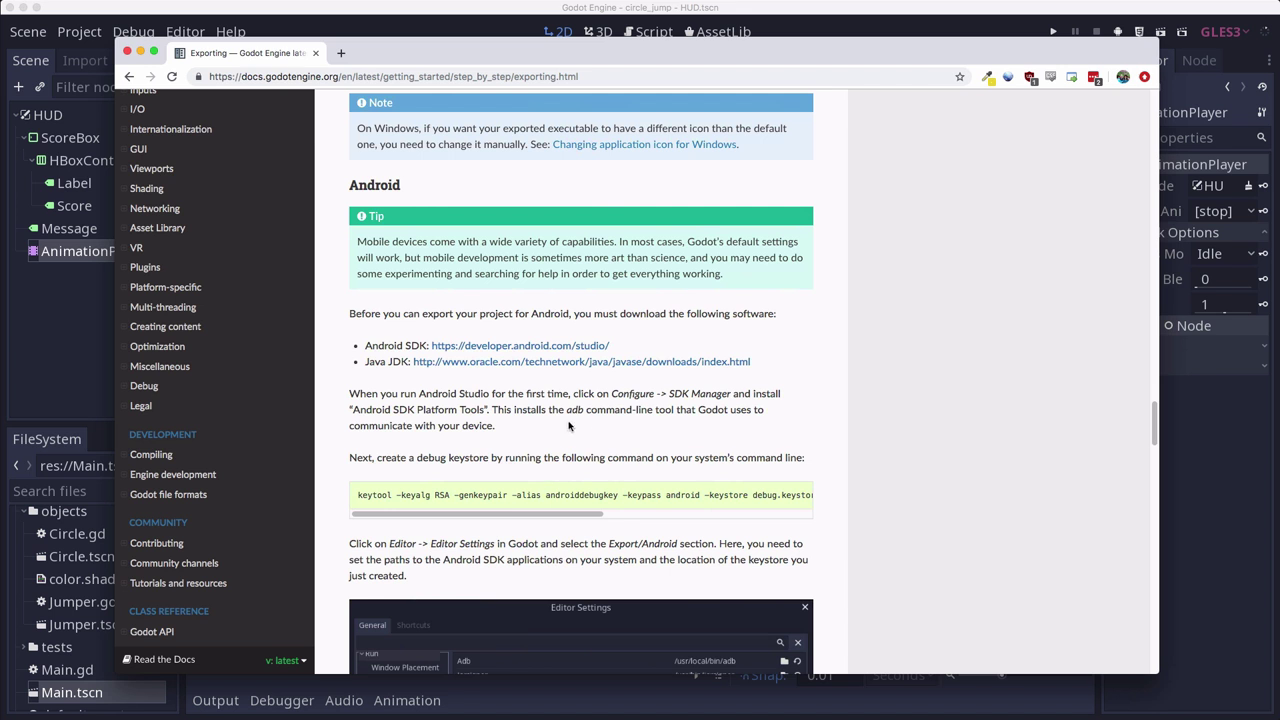
pyautogui.scroll(-2, 567, 463)
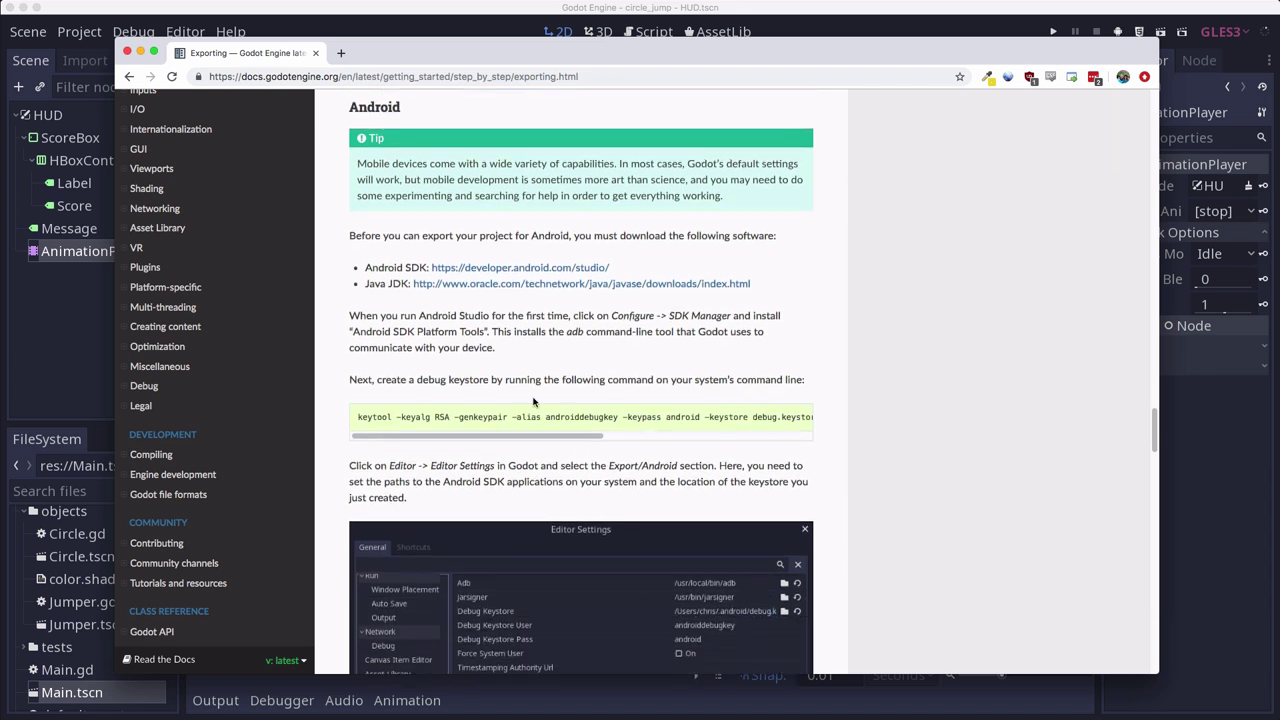
# Step: Select part of the debug keystore keytool command, then return to the Godot editor
pyautogui.moveTo(396, 416); pyautogui.dragTo(677, 414)
pyautogui.scroll(-2, 538, 397)
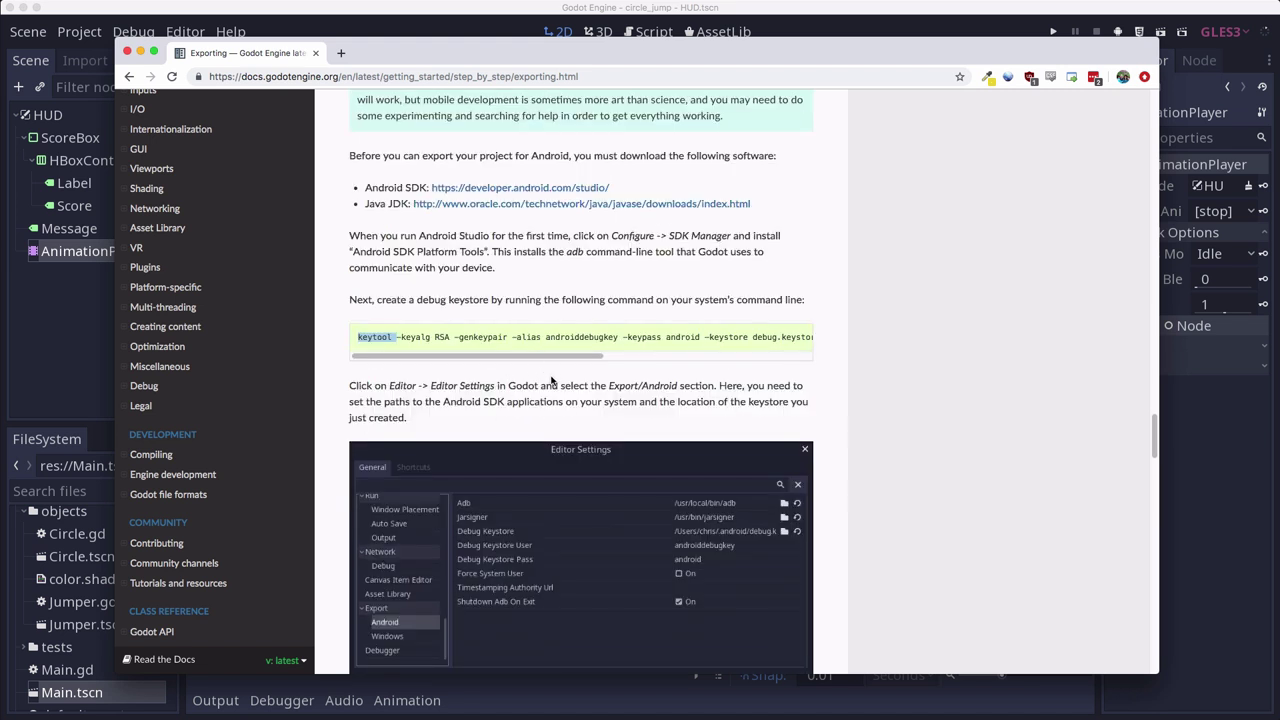
pyautogui.scroll(-1, 551, 380)
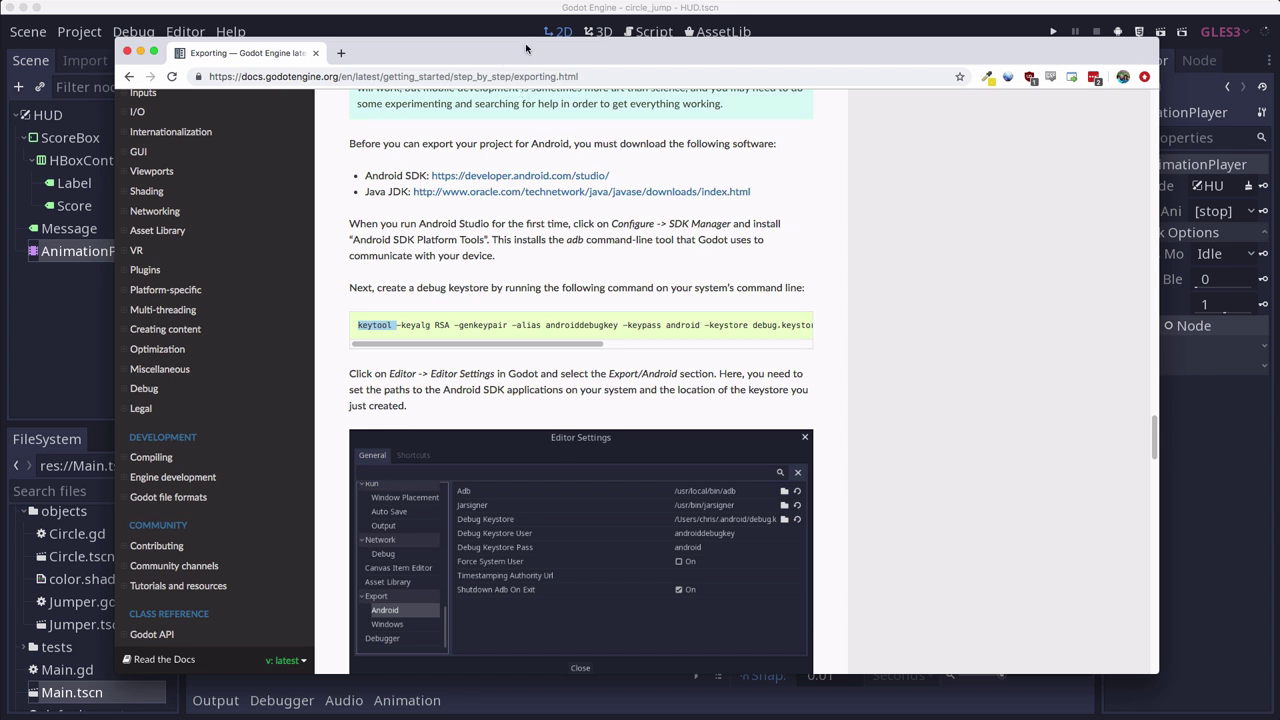
pyautogui.press('super+Tab')
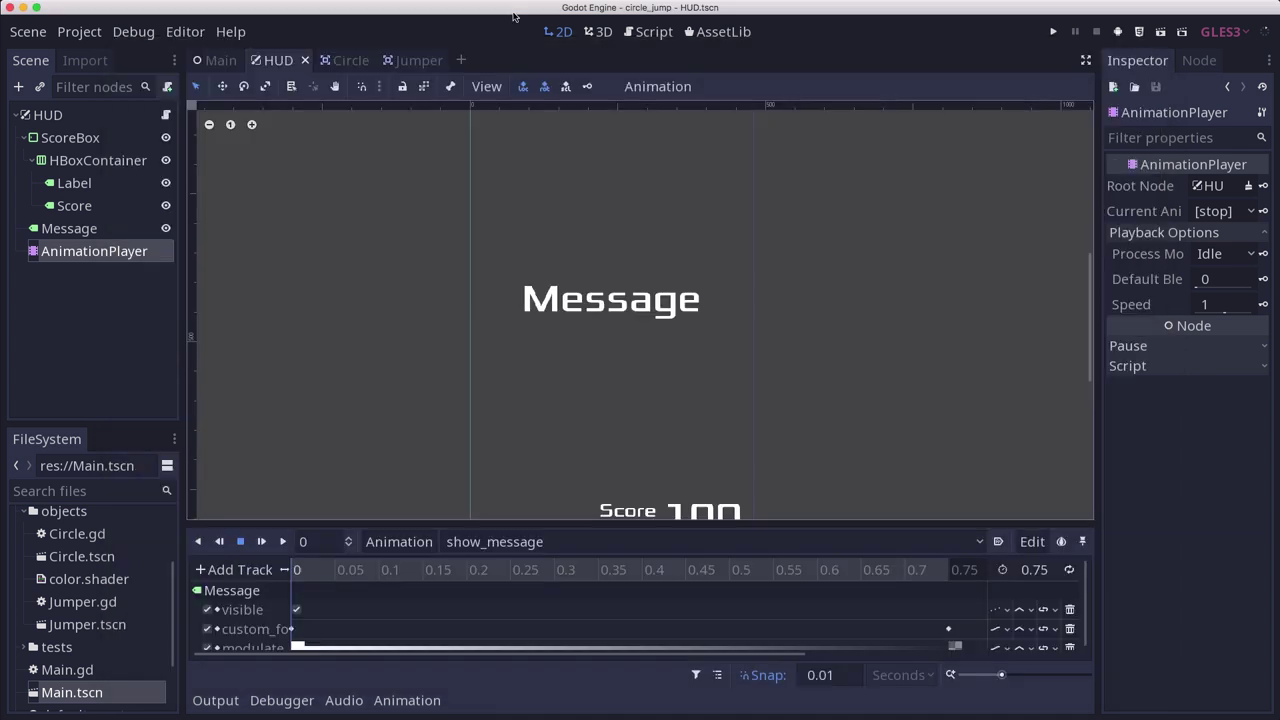
# Step: Check the remote deploy device list showing the Samsung SM-G950U, then dismiss it
pyautogui.click(1118, 35)
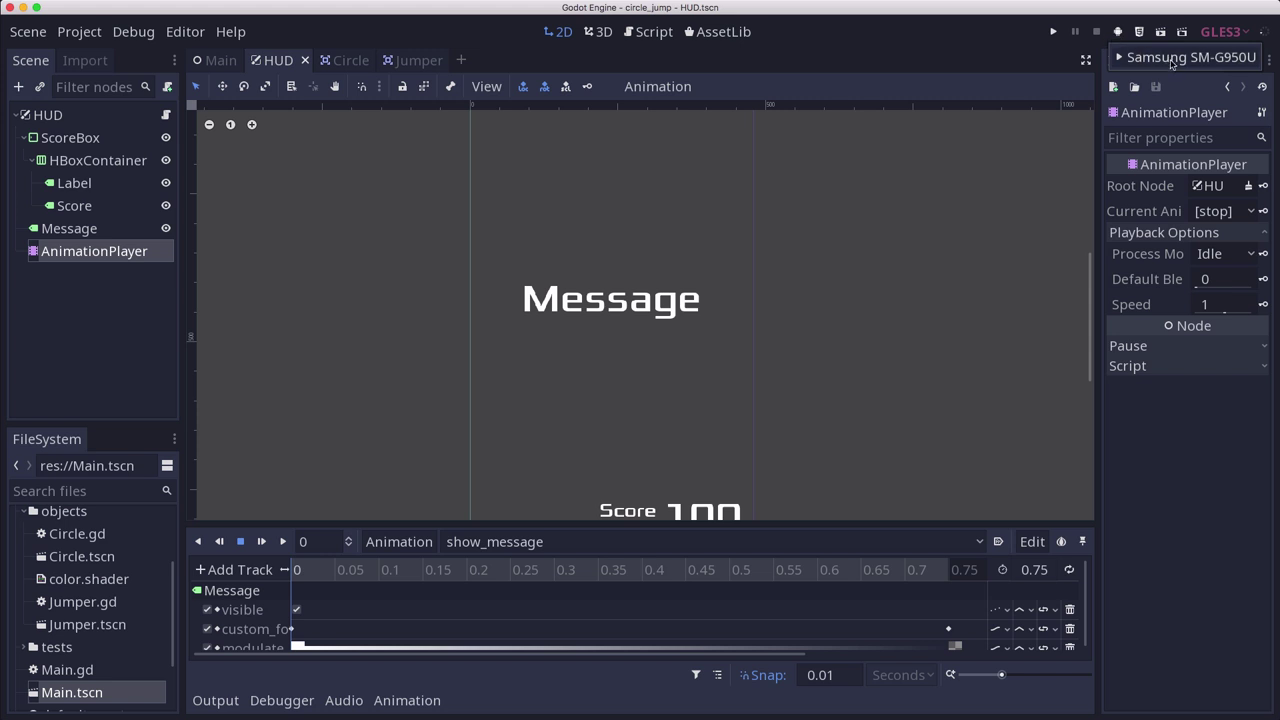
pyautogui.moveTo(1172, 63)
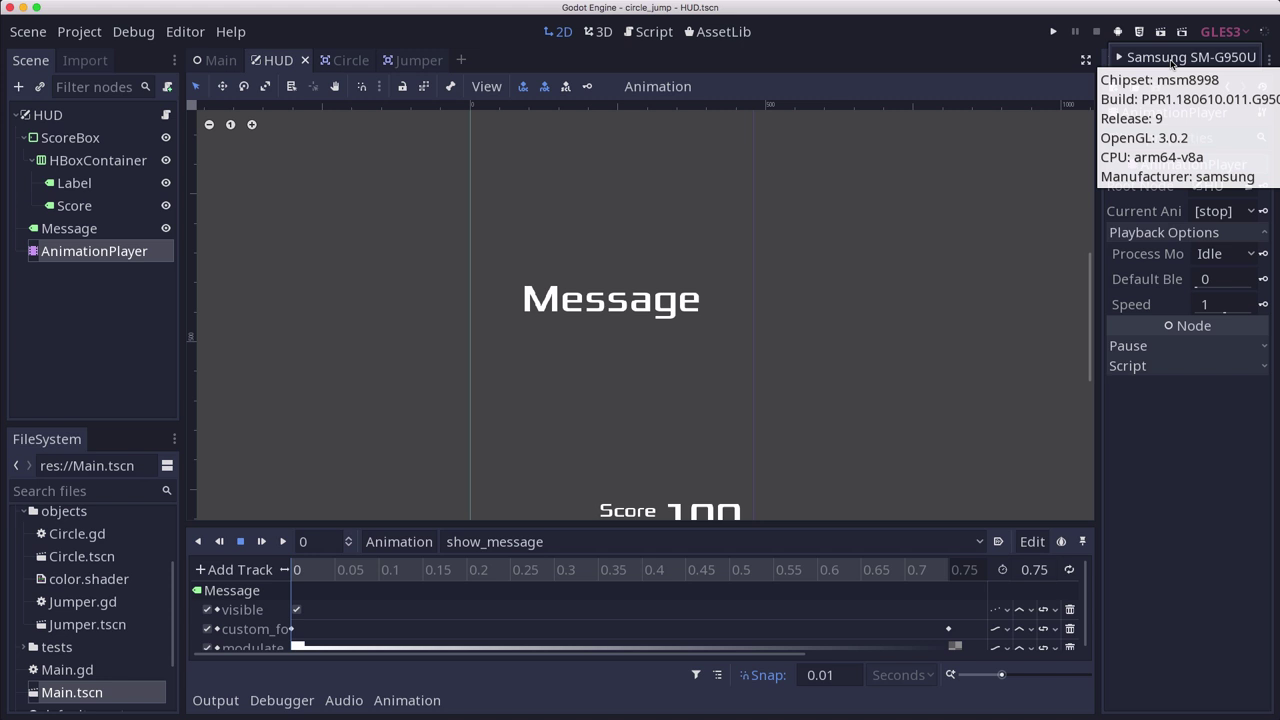
pyautogui.click(783, 352)
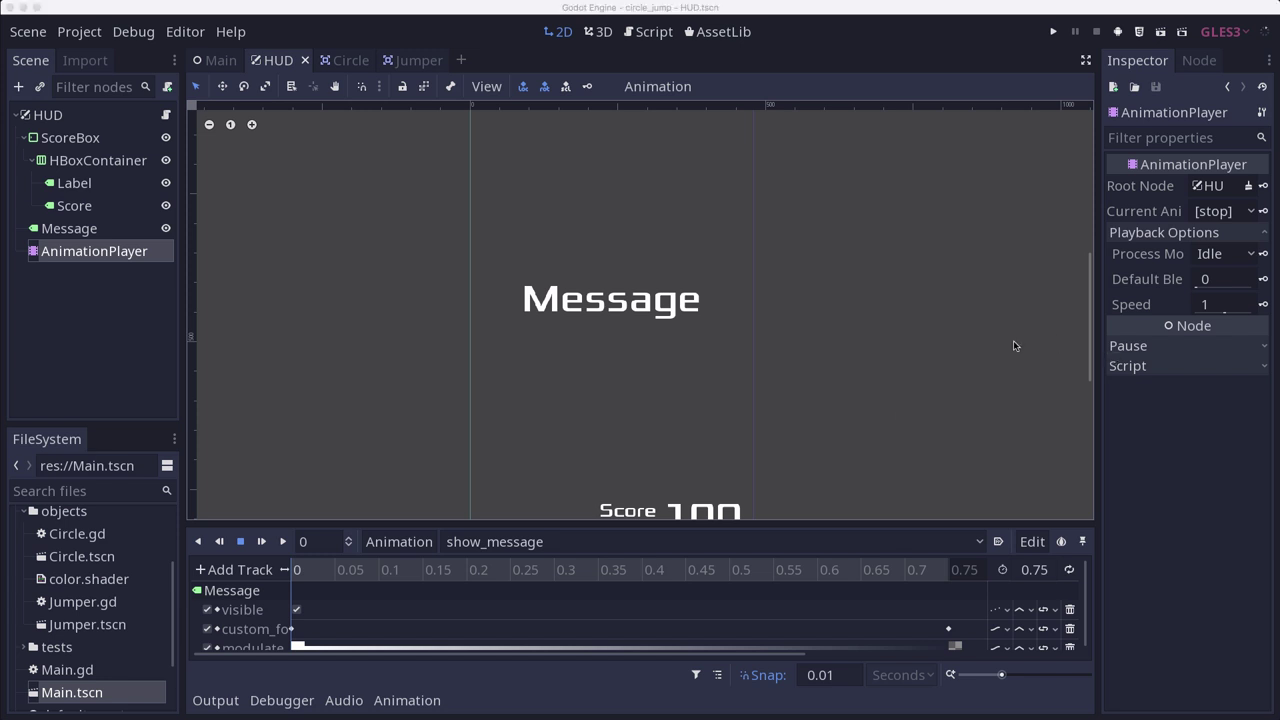
# Step: Zoom out the canvas and start a new empty scene
pyautogui.scroll(-5, 457, 230)
pyautogui.click(491, 230)
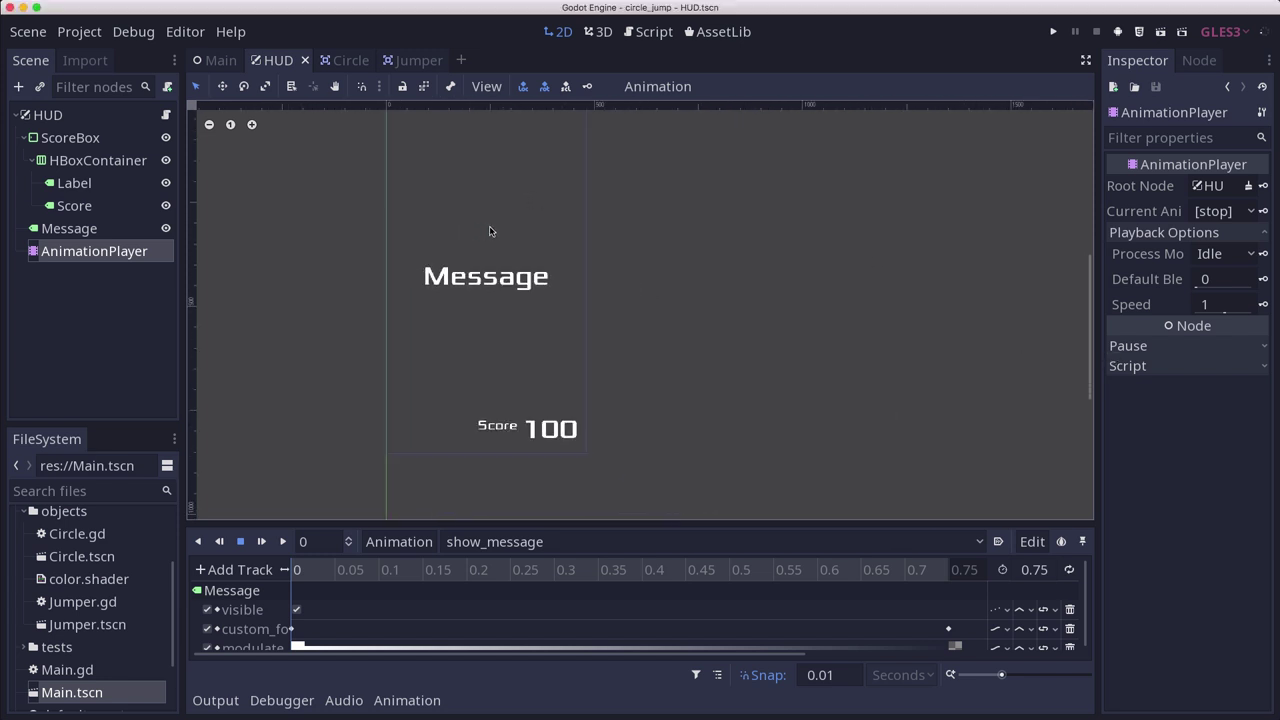
pyautogui.click(461, 60)
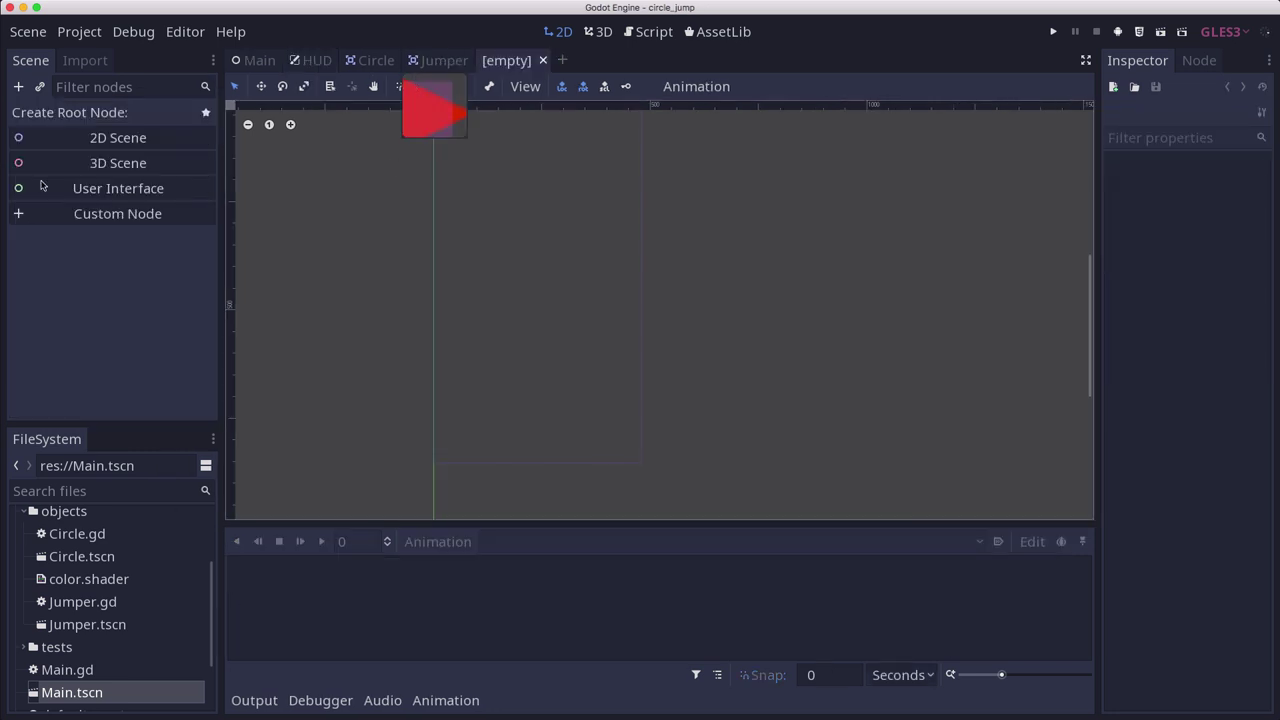
# Step: Add a CanvasLayer root node and rename it Background
pyautogui.click(19, 87)
pyautogui.write('canva')
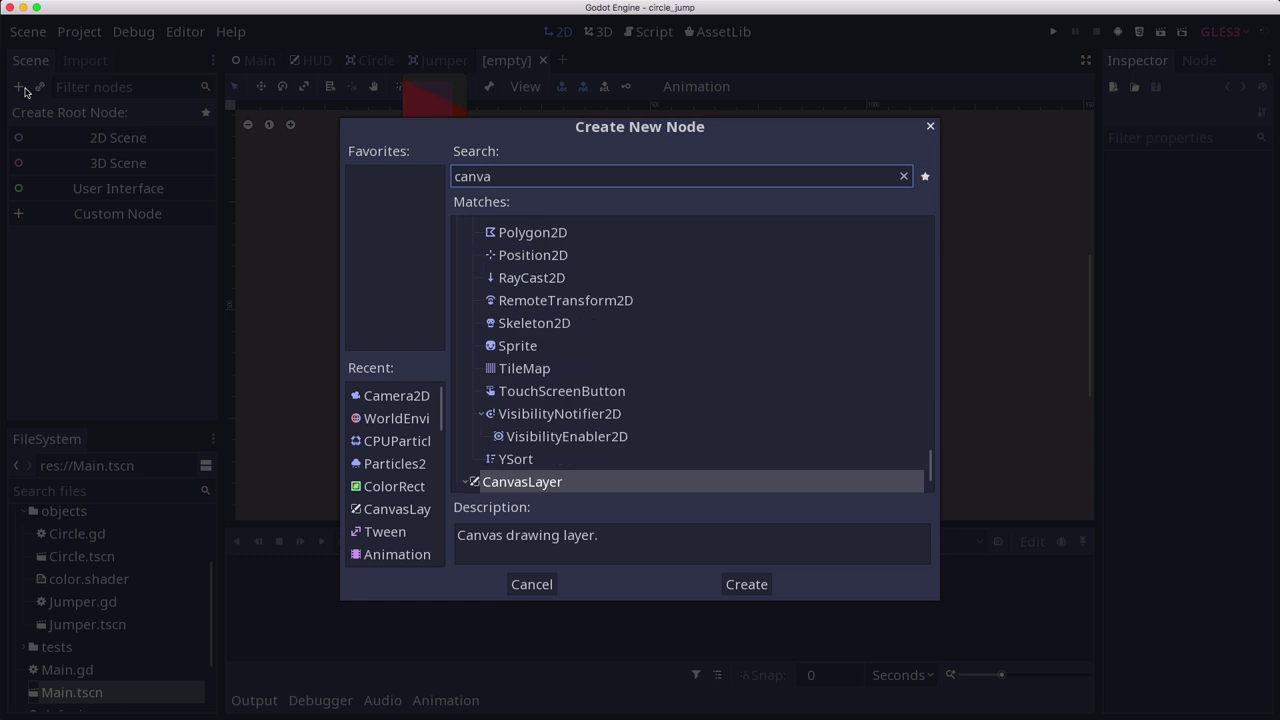
pyautogui.press('Return')
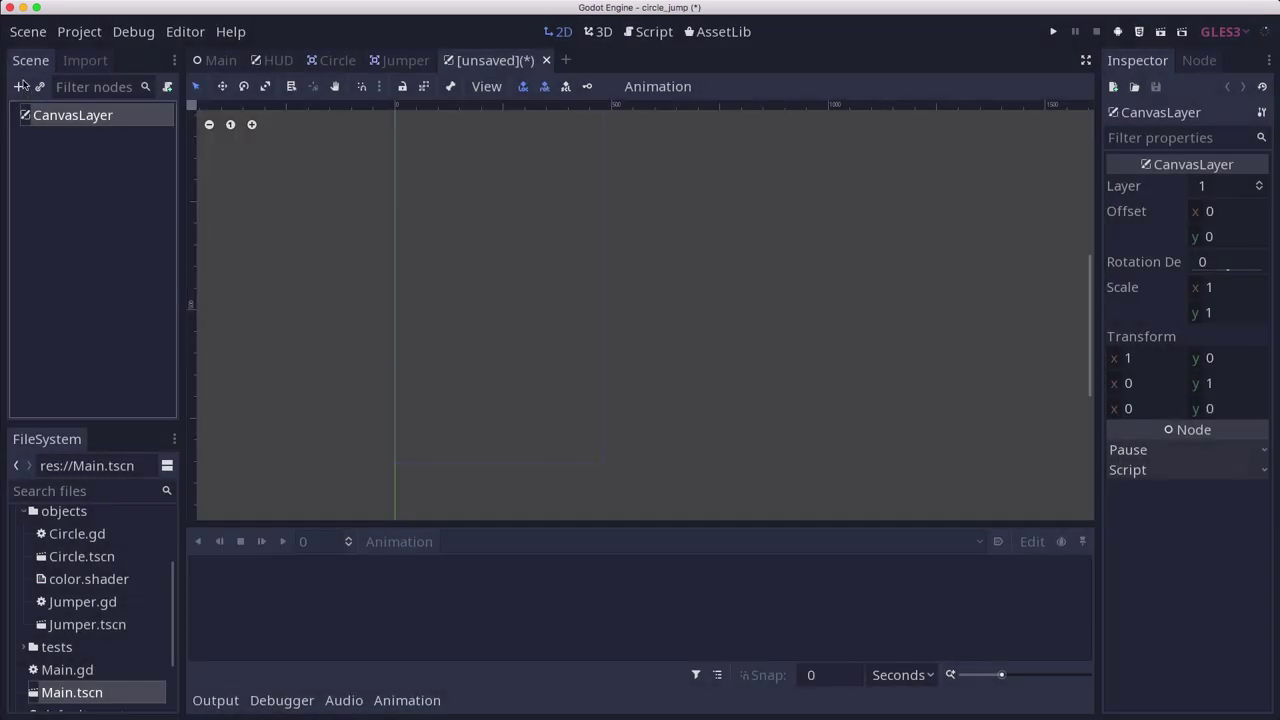
pyautogui.doubleClick(128, 117)
pyautogui.write('Bakc')
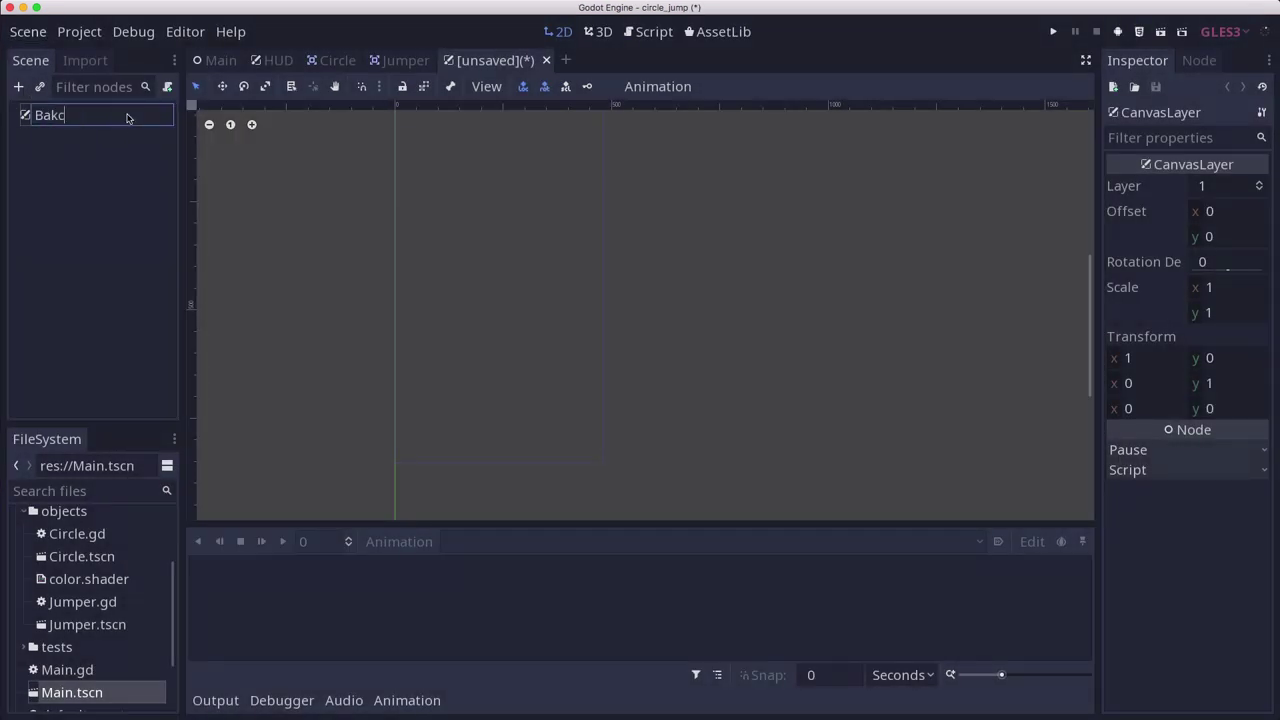
pyautogui.press('BackSpace')
pyautogui.press('BackSpace')
pyautogui.press('BackSpace')
pyautogui.write('ackground')
pyautogui.press('Return')
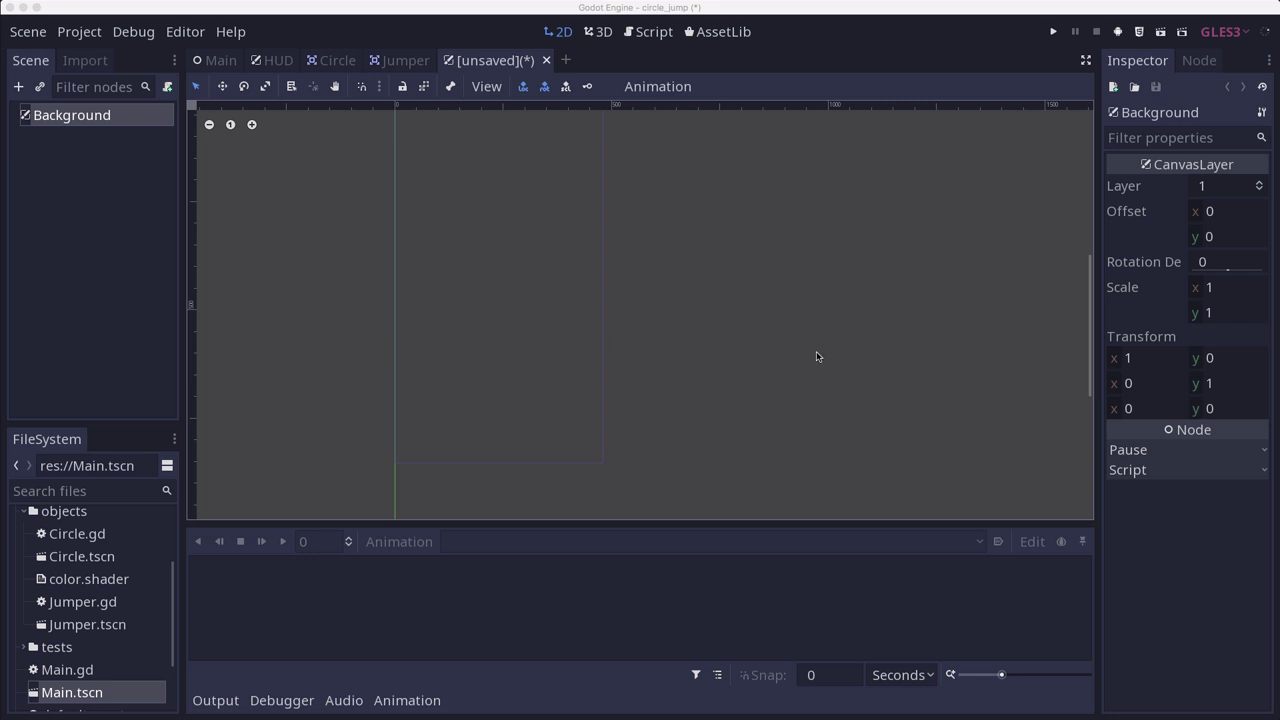
# Step: Set Background's Layer to -1 and save the scene as Background.tscn in the UI folder
pyautogui.click(1259, 190)
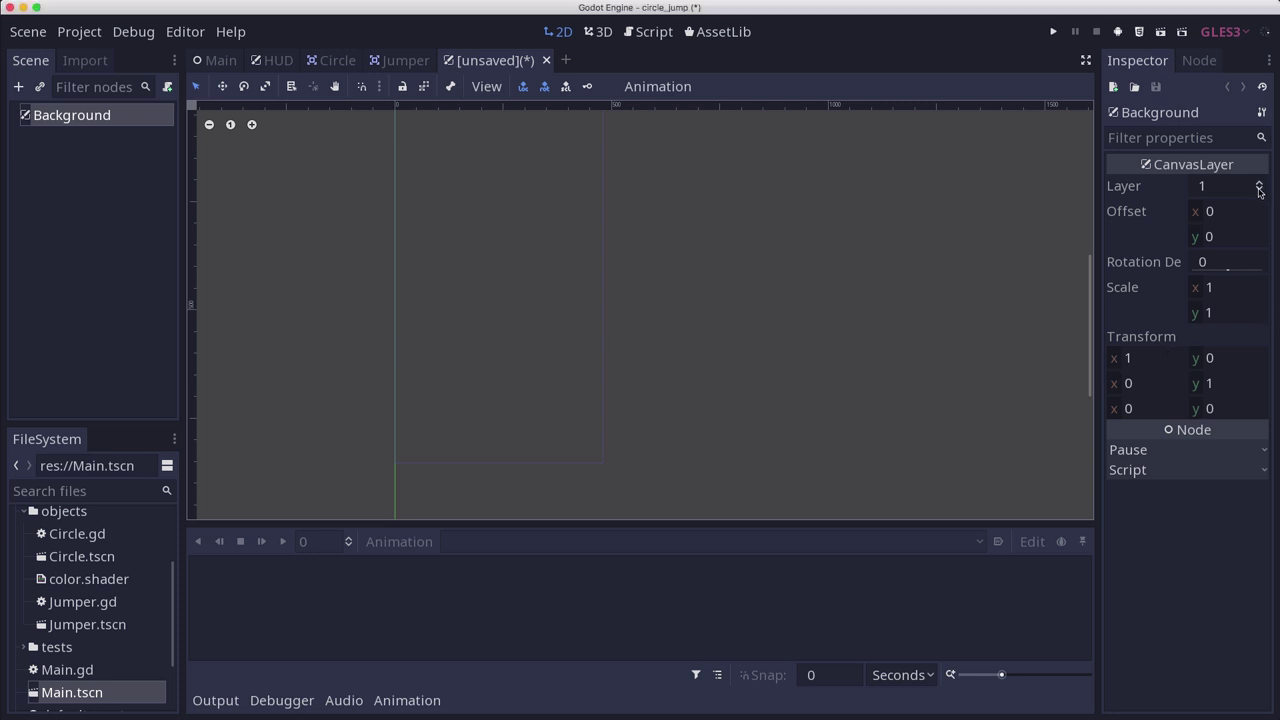
pyautogui.click(1259, 190)
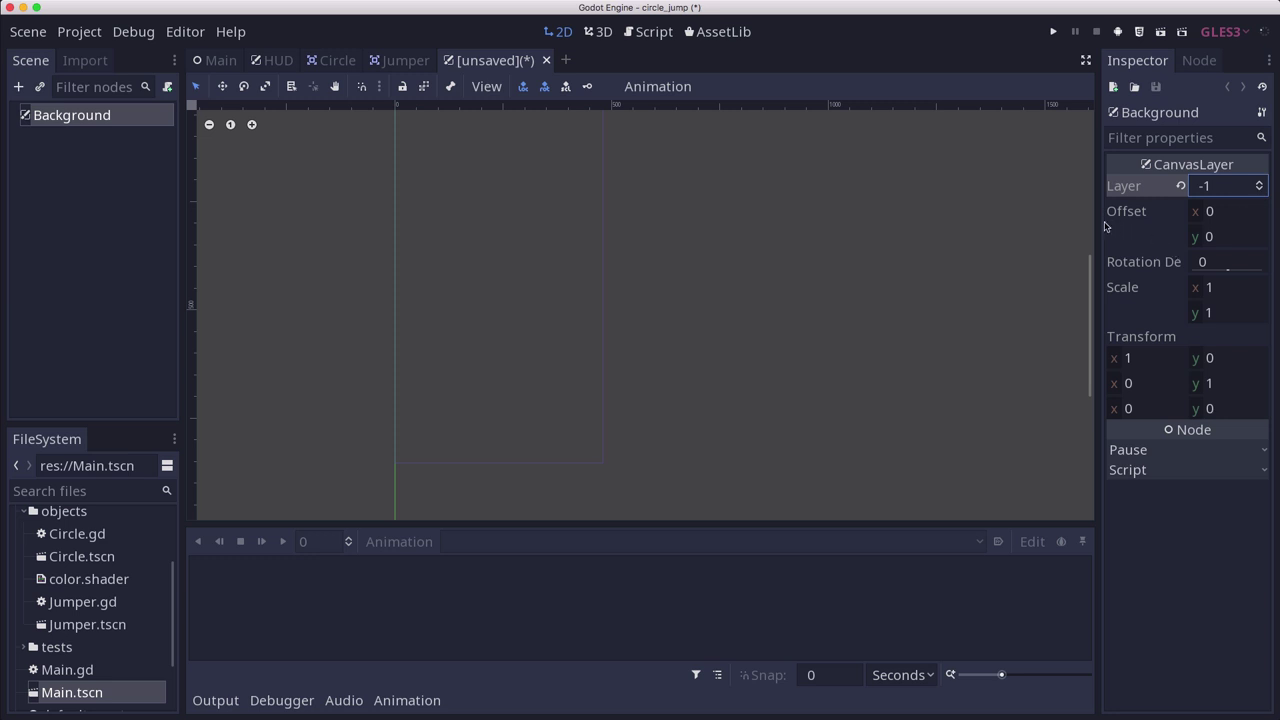
pyautogui.press('super+s')
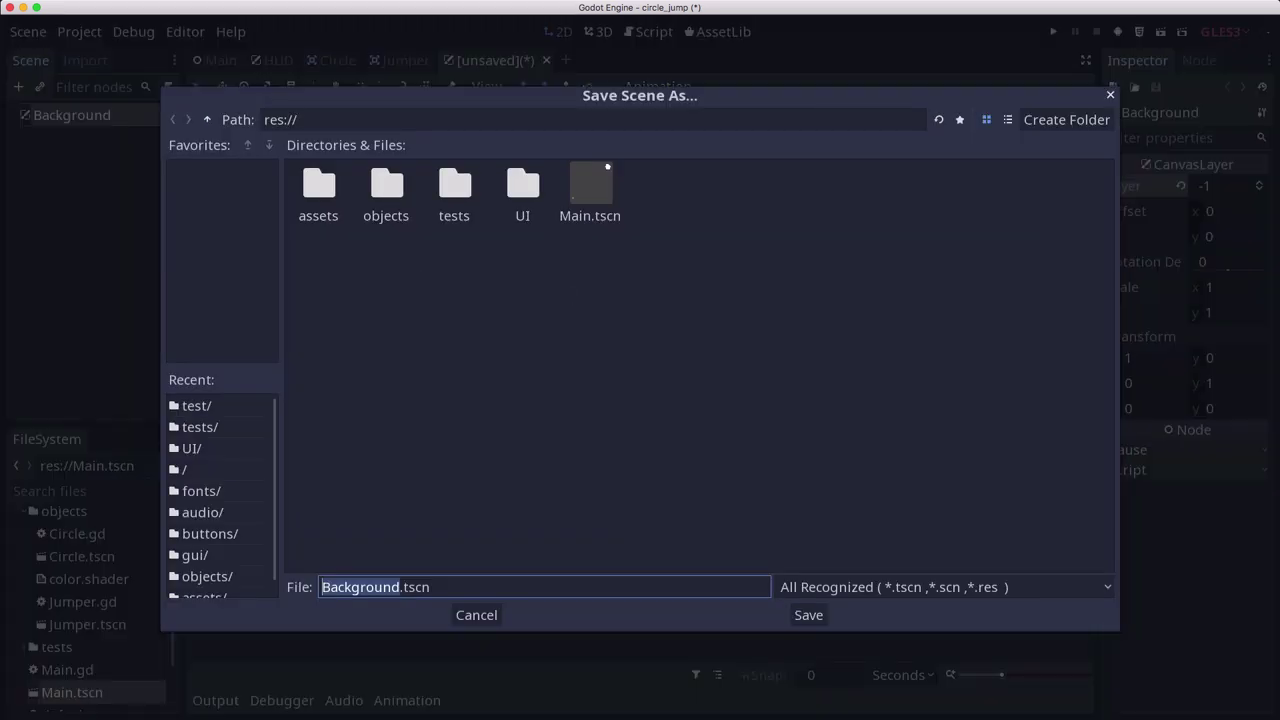
pyautogui.doubleClick(521, 197)
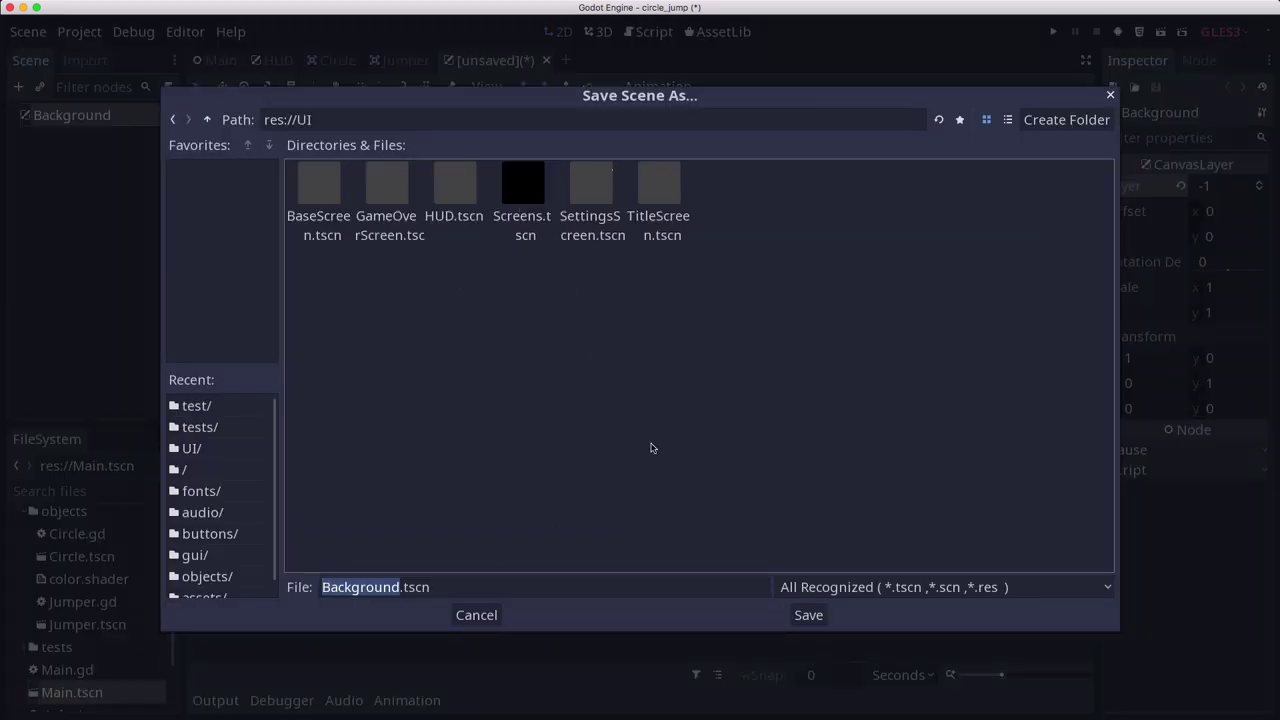
pyautogui.click(812, 615)
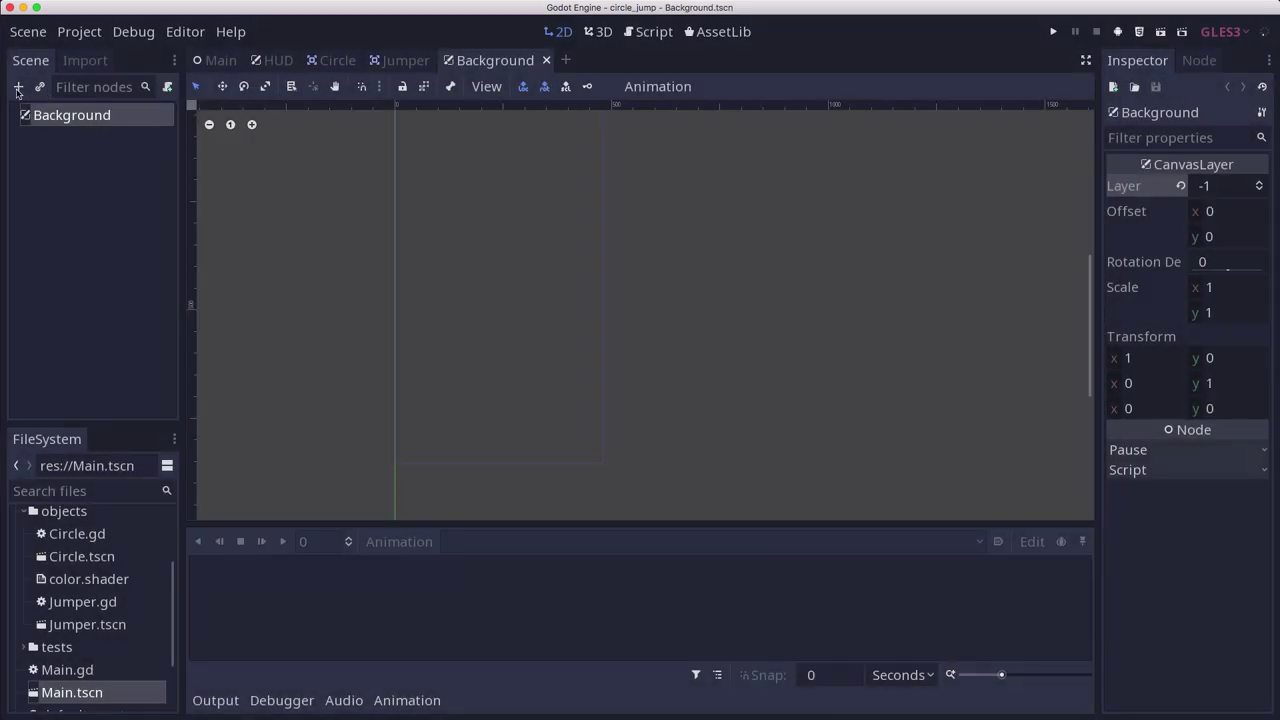
# Step: Add a ColorRect under Background and stretch it with the Full Rect layout preset
pyautogui.click(18, 87)
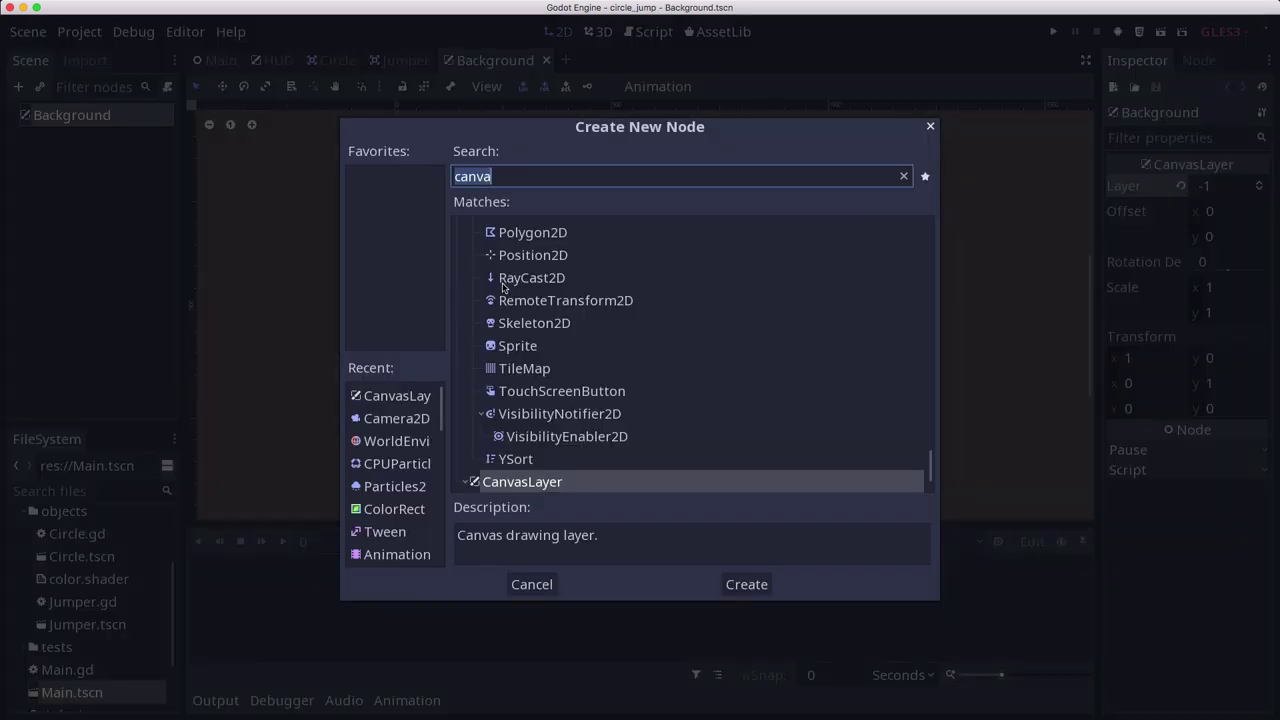
pyautogui.write('t')
pyautogui.press('BackSpace')
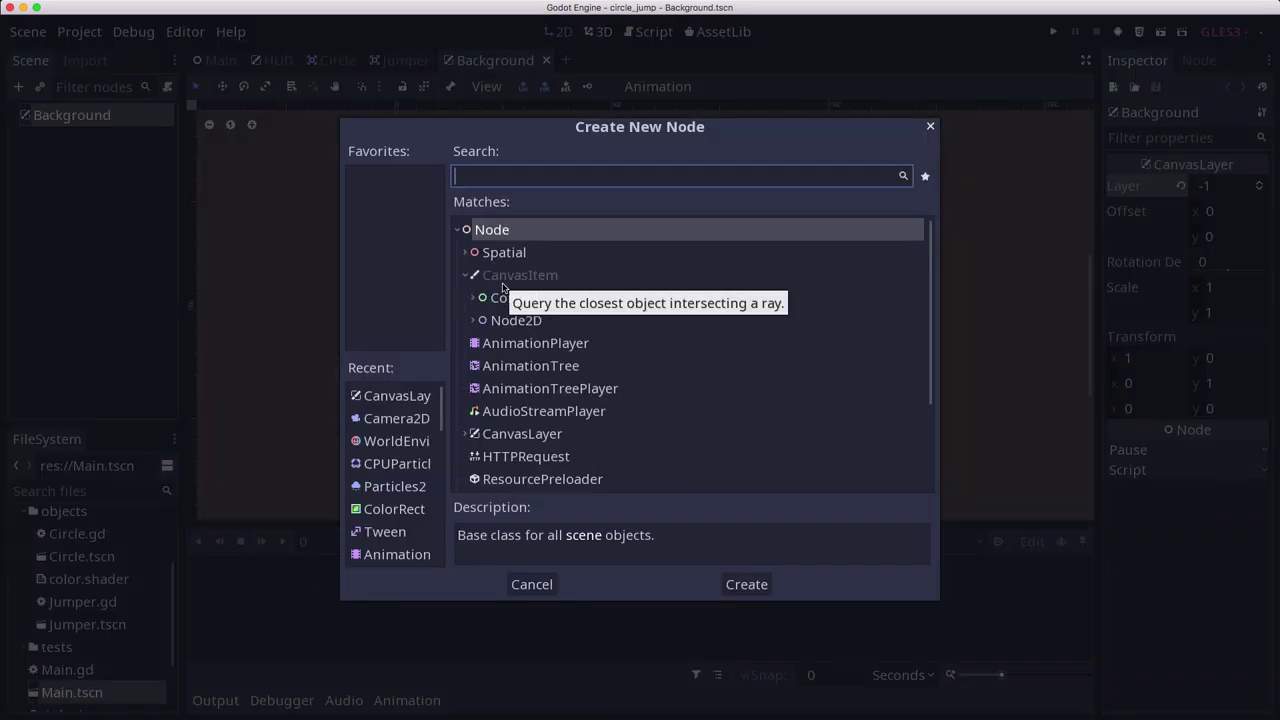
pyautogui.write('color')
pyautogui.press('Return')
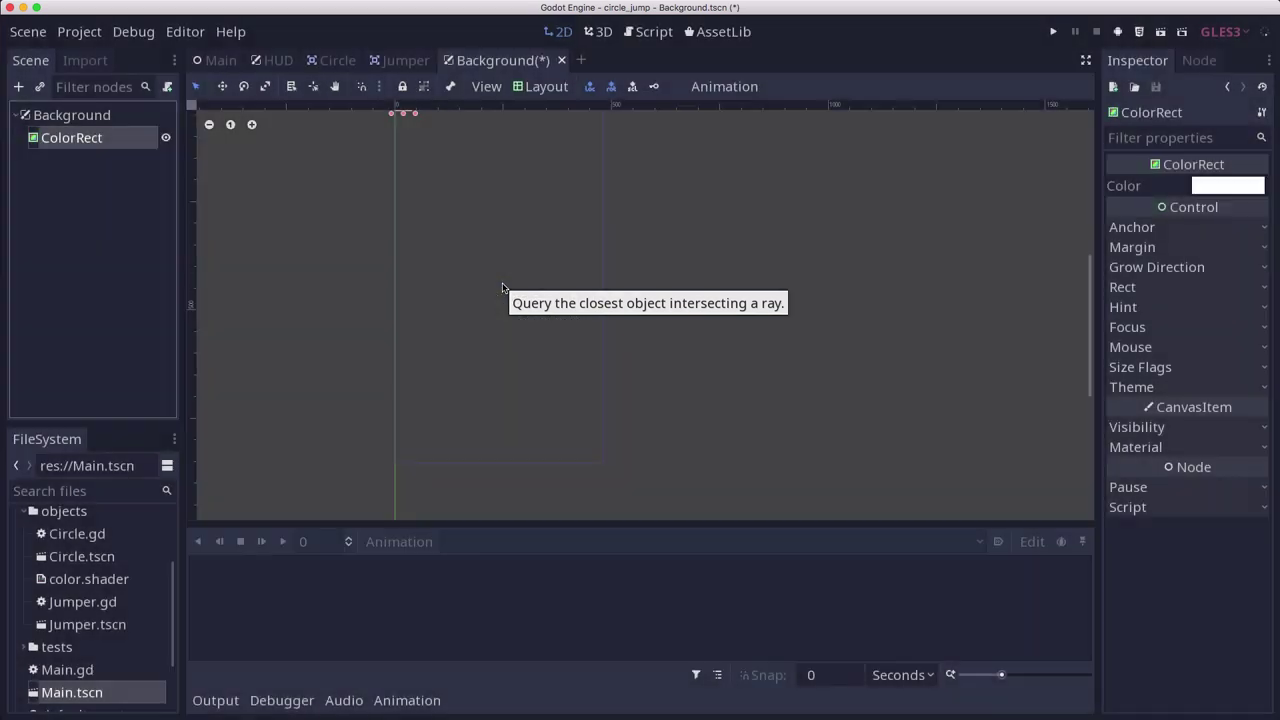
pyautogui.click(546, 86)
pyautogui.click(578, 484)
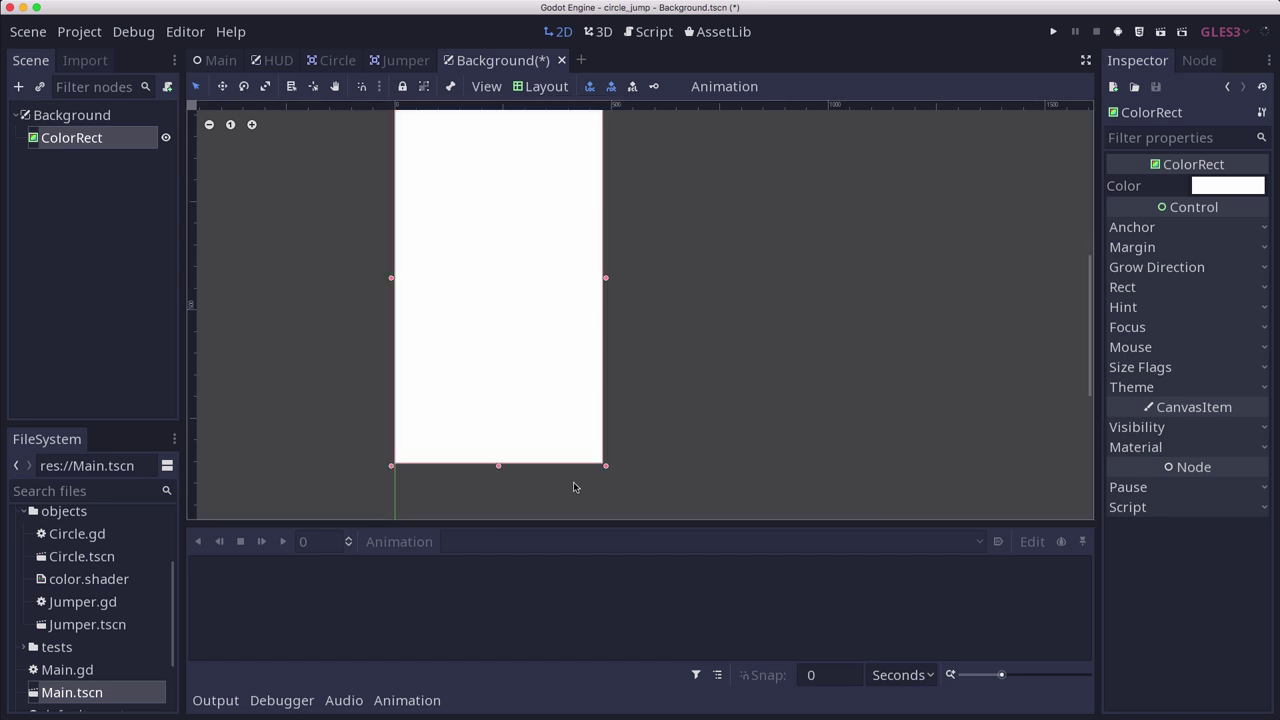
# Step: Colour the ColorRect black and save Background.tscn
pyautogui.scroll(-2, 580, 450)
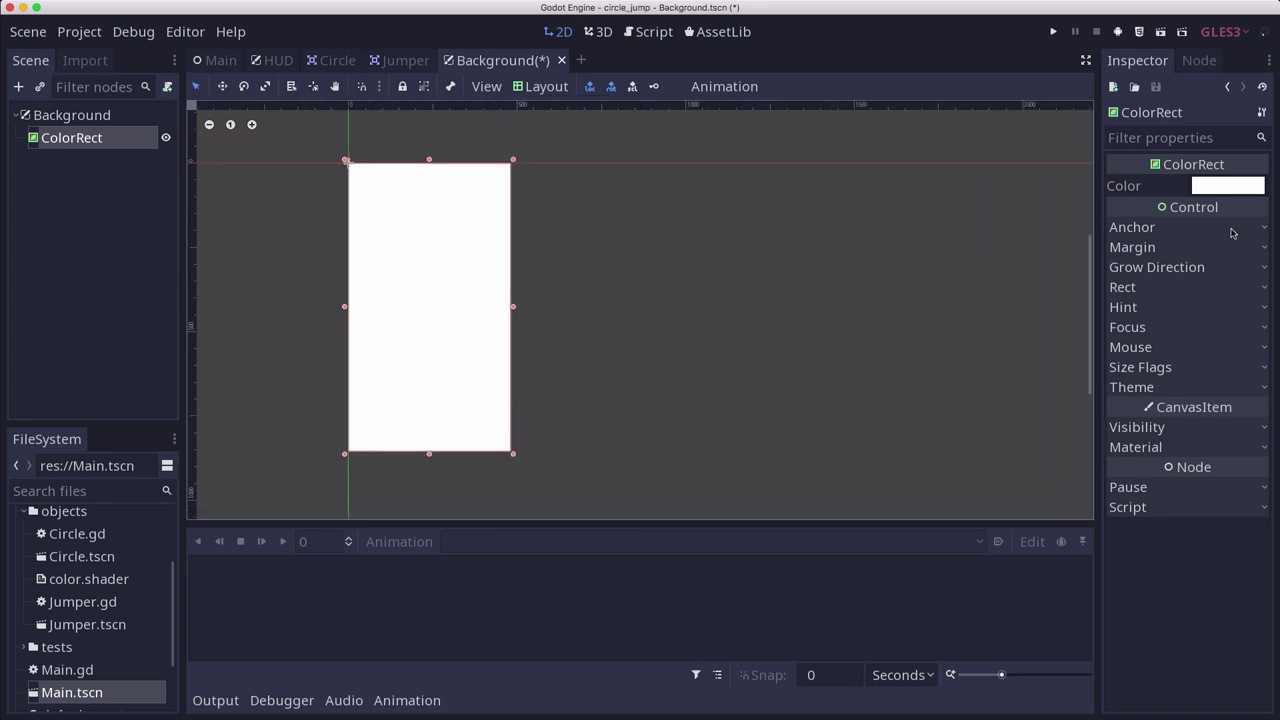
pyautogui.click(1226, 186)
pyautogui.moveTo(1103, 166); pyautogui.dragTo(984, 238)
pyautogui.click(639, 305)
pyautogui.press('super+s')
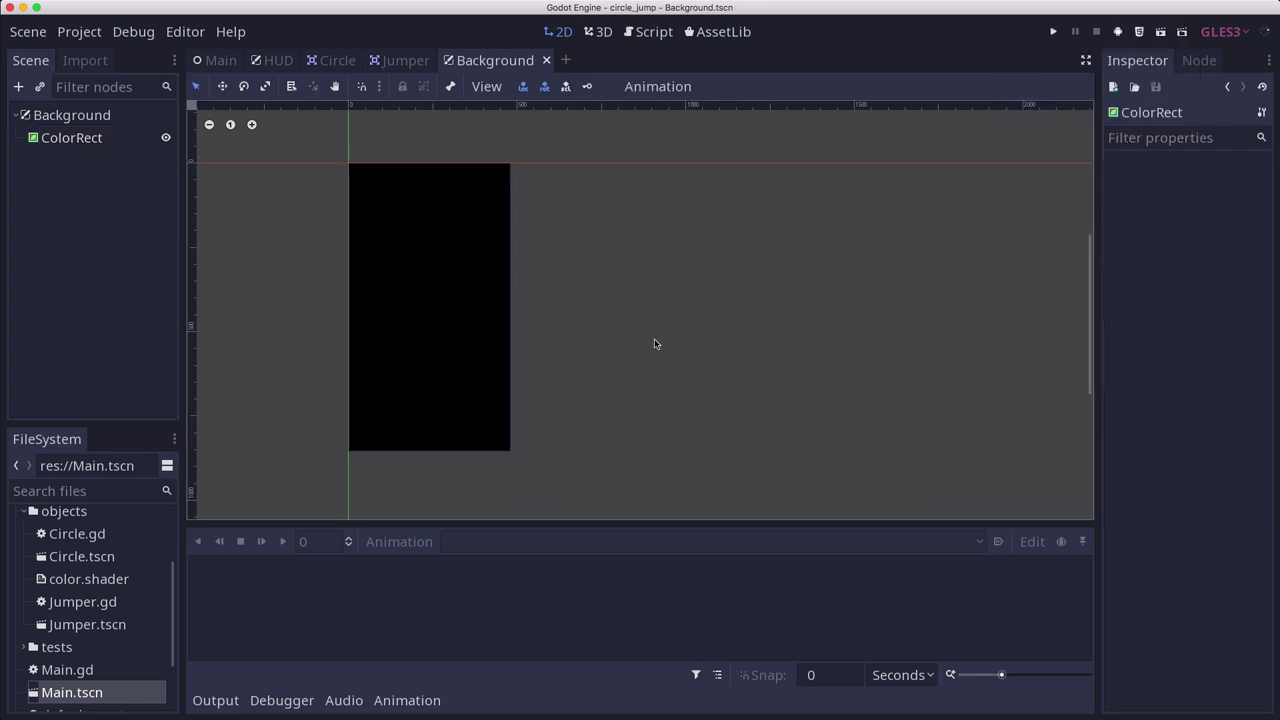
# Step: Instance UI/Background.tscn as a child of the Main root node
pyautogui.click(215, 60)
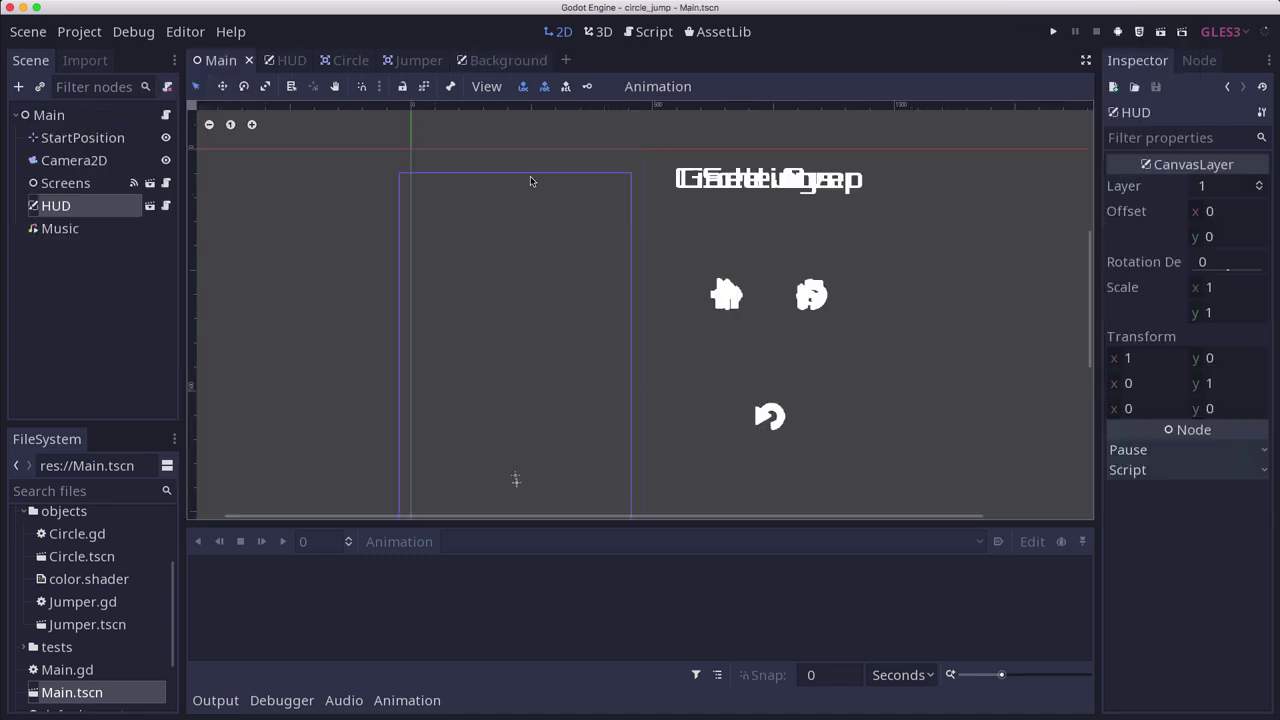
pyautogui.click(62, 116)
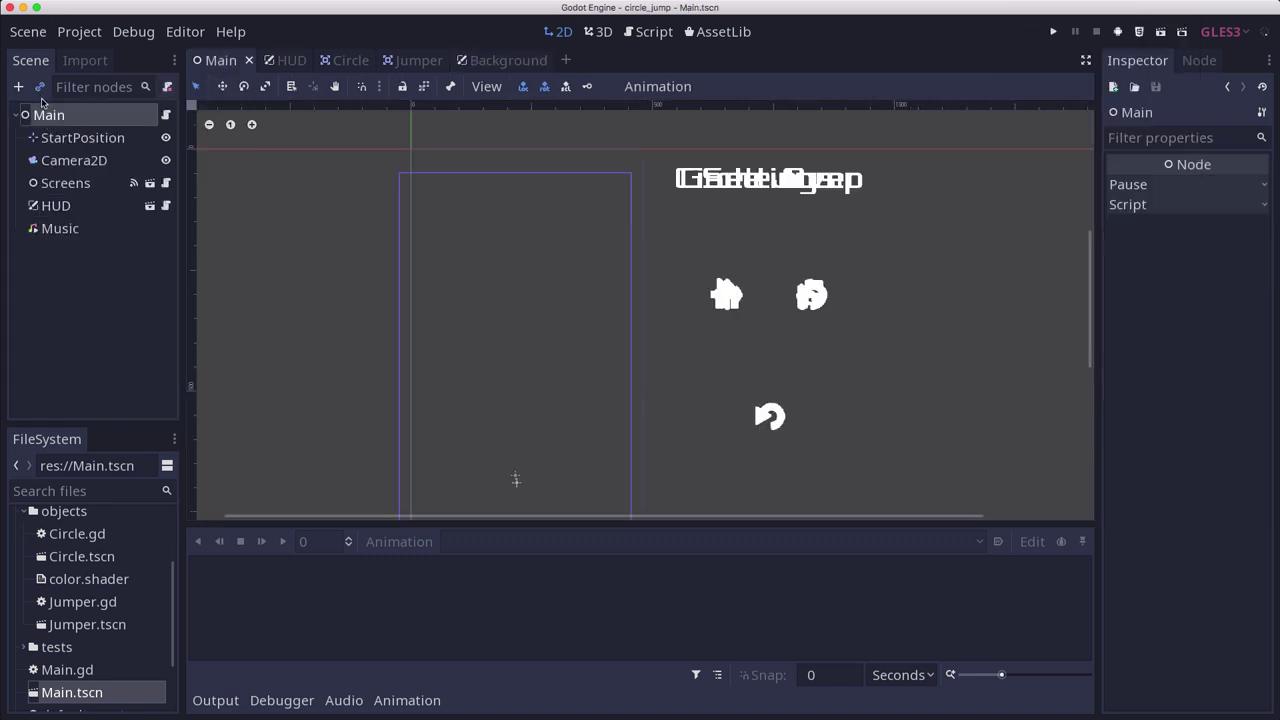
pyautogui.click(39, 87)
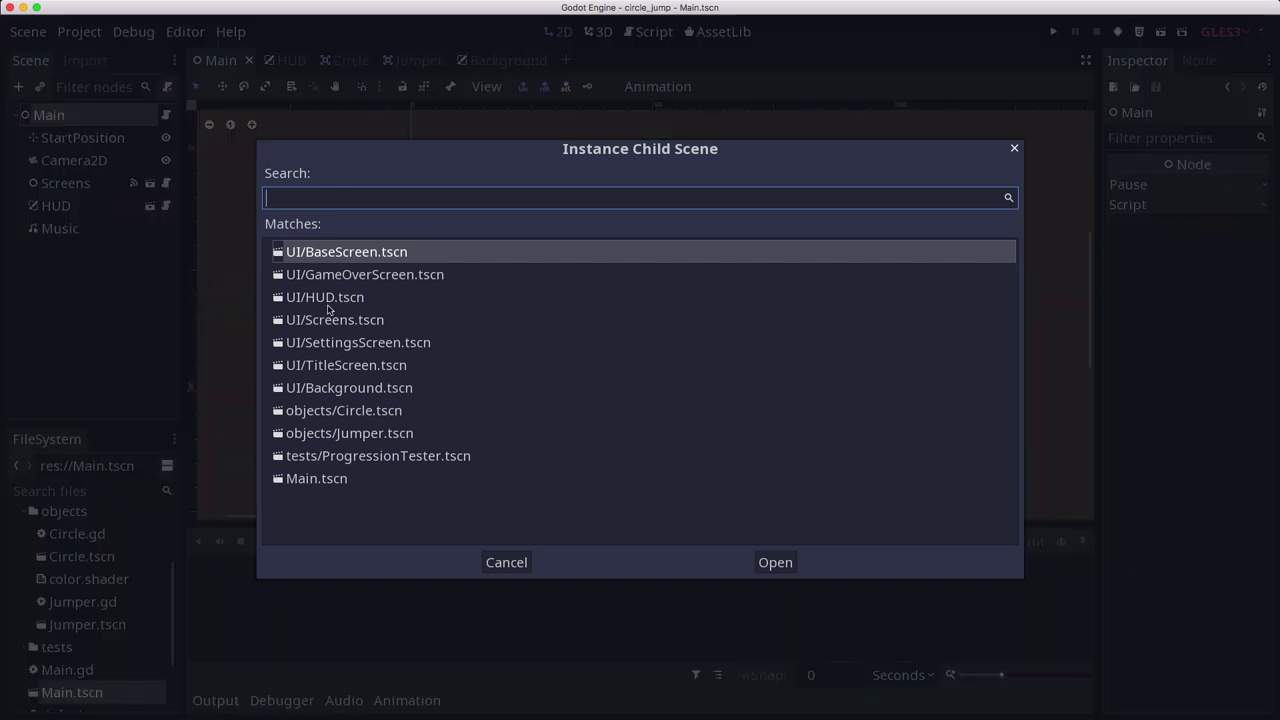
pyautogui.doubleClick(378, 390)
pyautogui.scroll(-1, 600, 358)
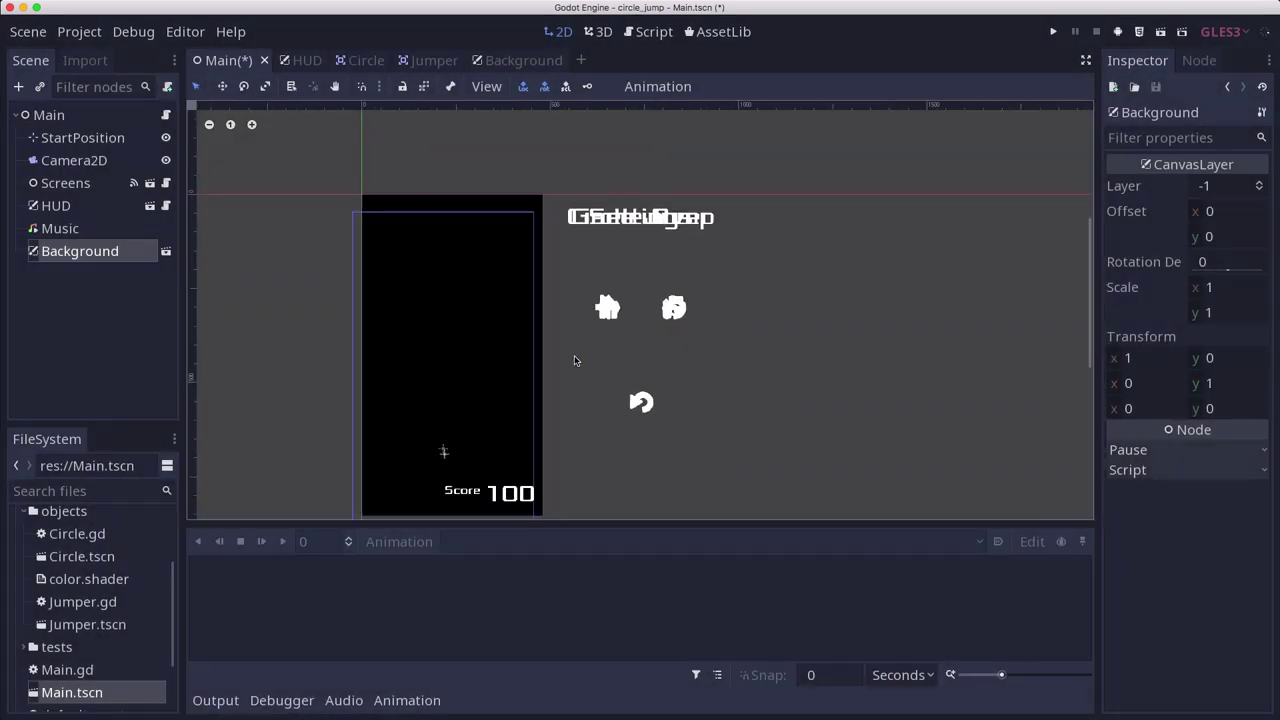
pyautogui.scroll(1, 575, 360)
# Step: Save and test-run the game to see the black backdrop, then close it
pyautogui.press('super+b')
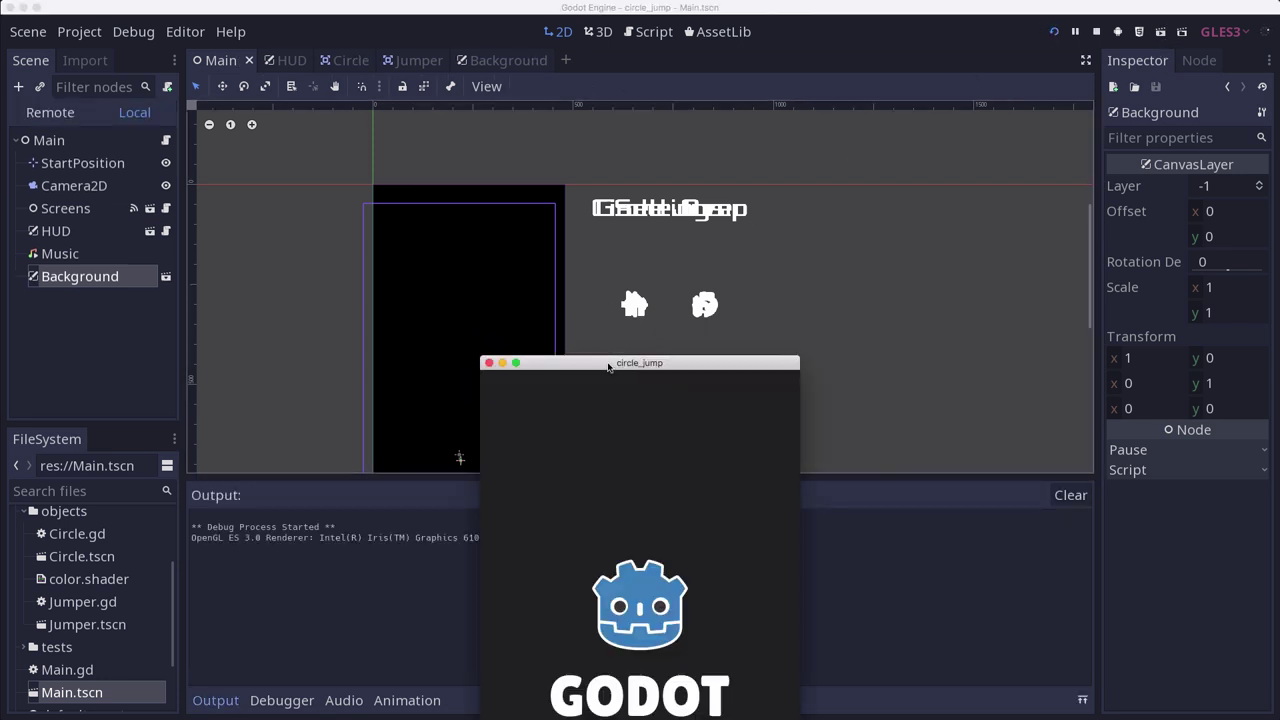
pyautogui.click(577, 366)
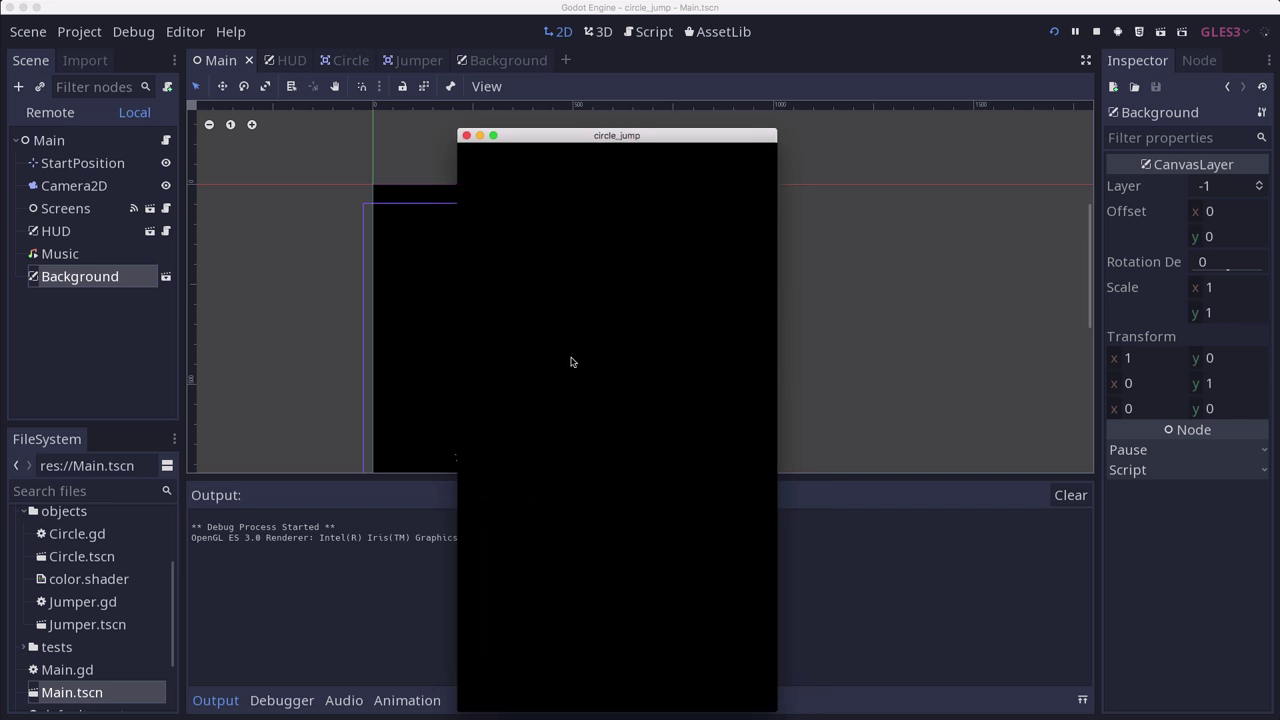
pyautogui.click(466, 135)
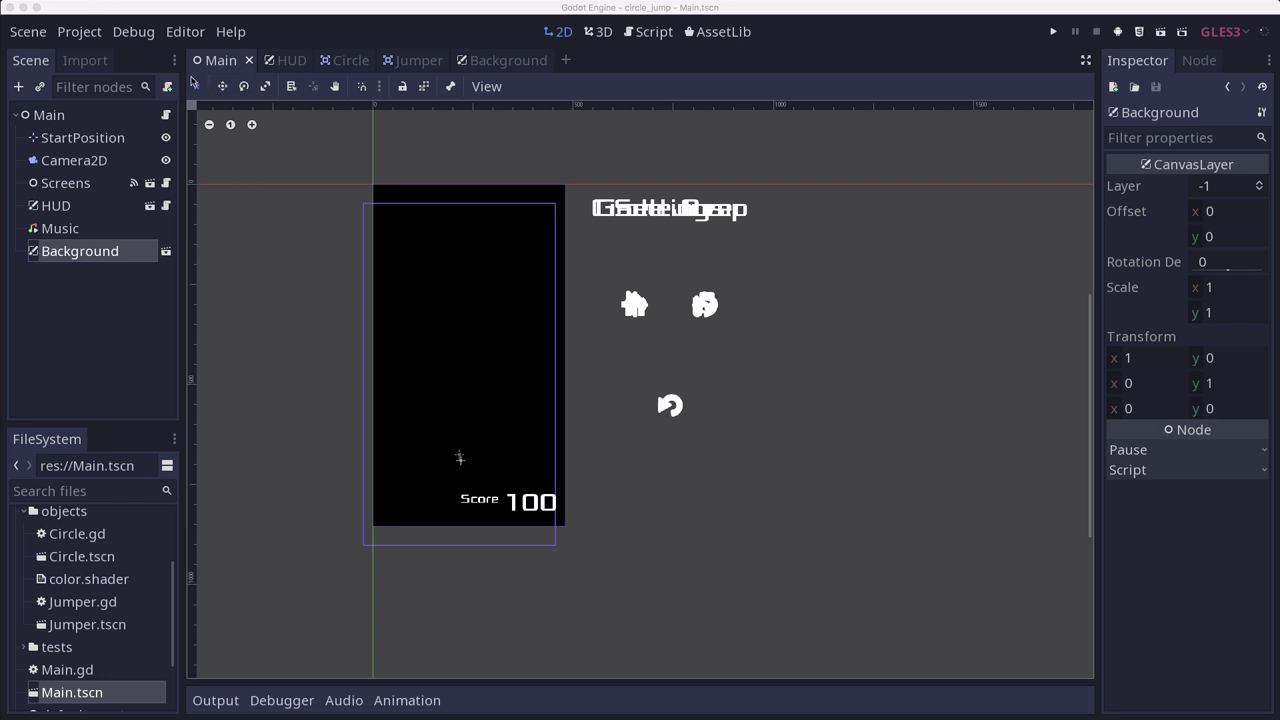
# Step: Add a WorldEnvironment node under Main
pyautogui.click(62, 116)
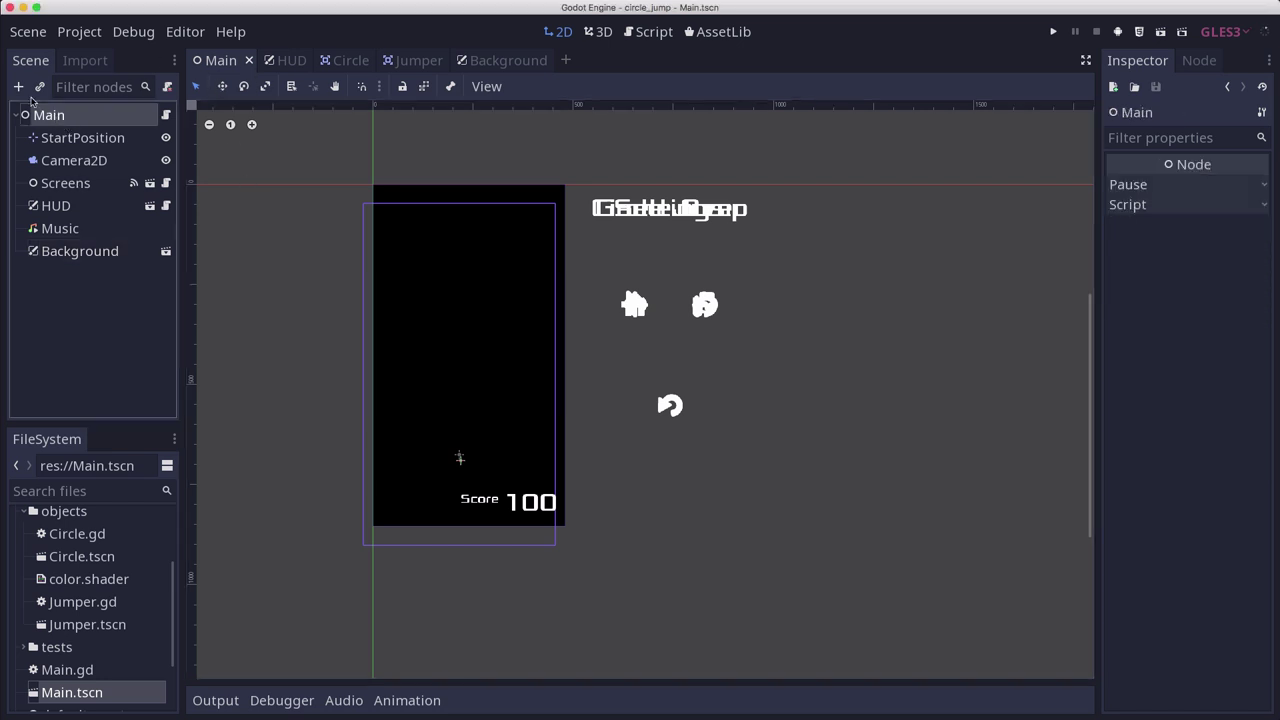
pyautogui.click(18, 87)
pyautogui.write('worl')
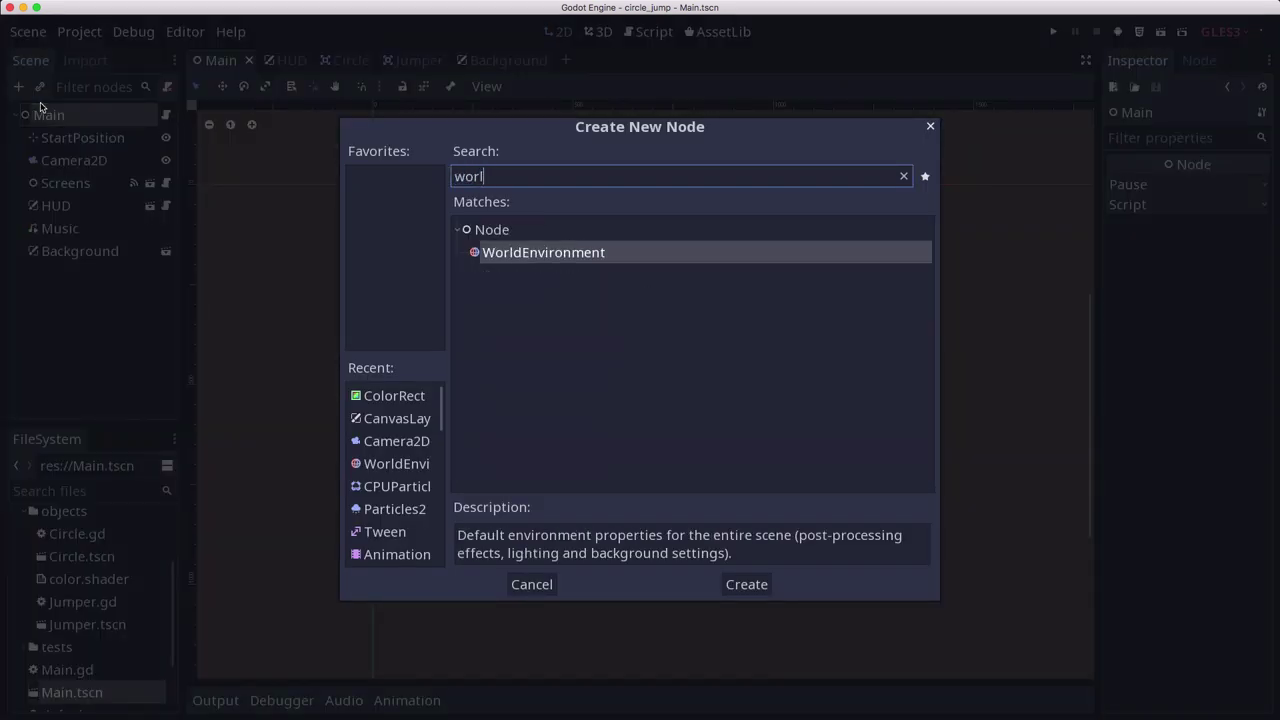
pyautogui.press('Return')
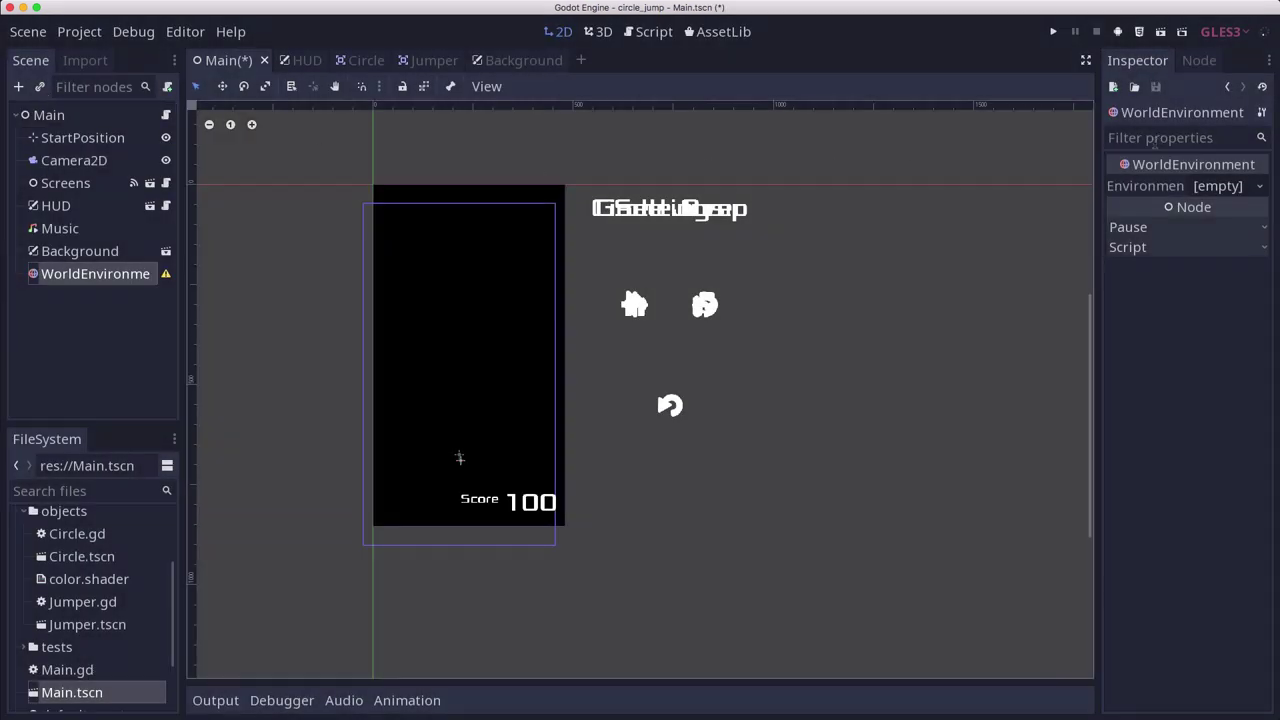
# Step: Give it a new Environment with background mode Canvas and save Main
pyautogui.click(1218, 186)
pyautogui.click(1220, 210)
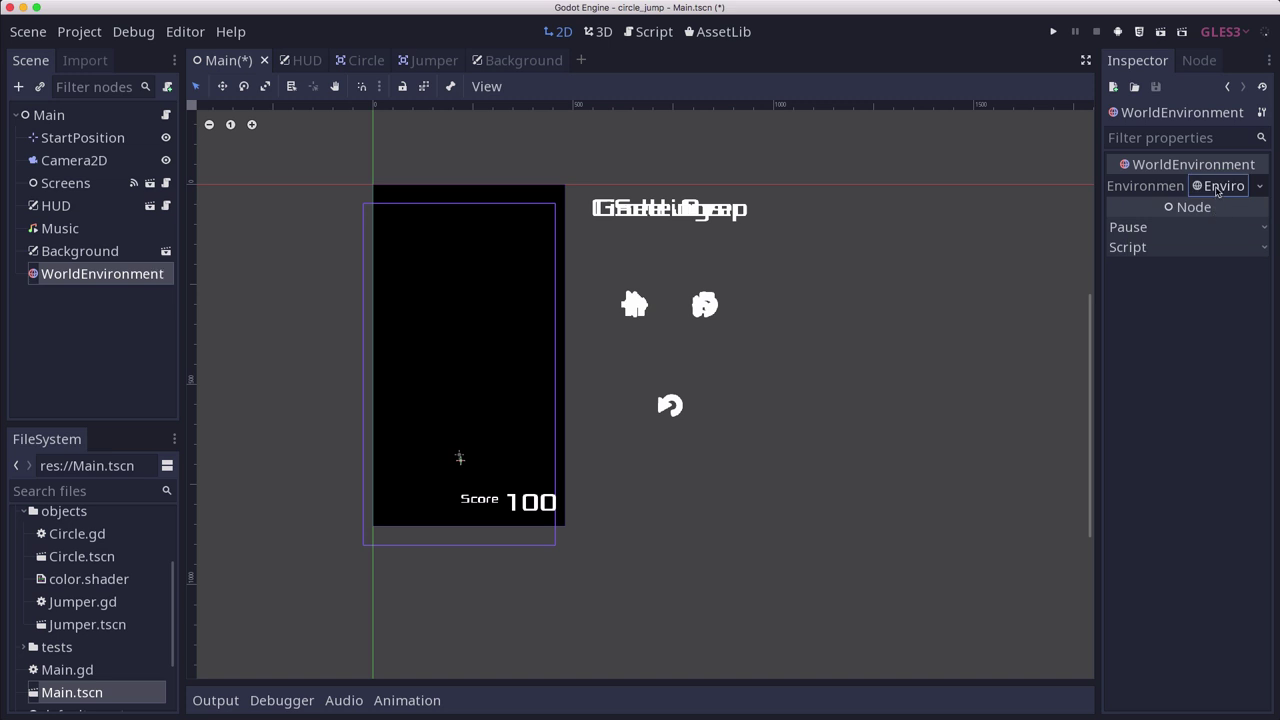
pyautogui.click(1217, 188)
pyautogui.click(1173, 213)
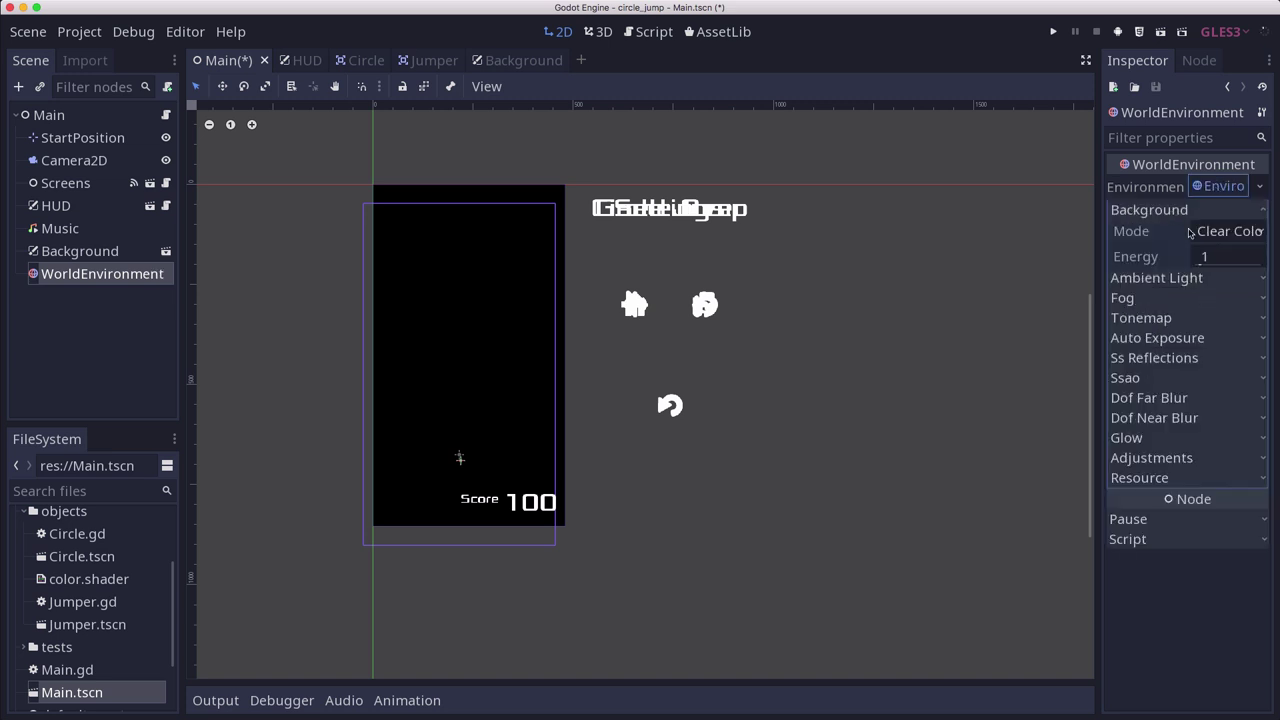
pyautogui.click(1208, 234)
pyautogui.click(1219, 338)
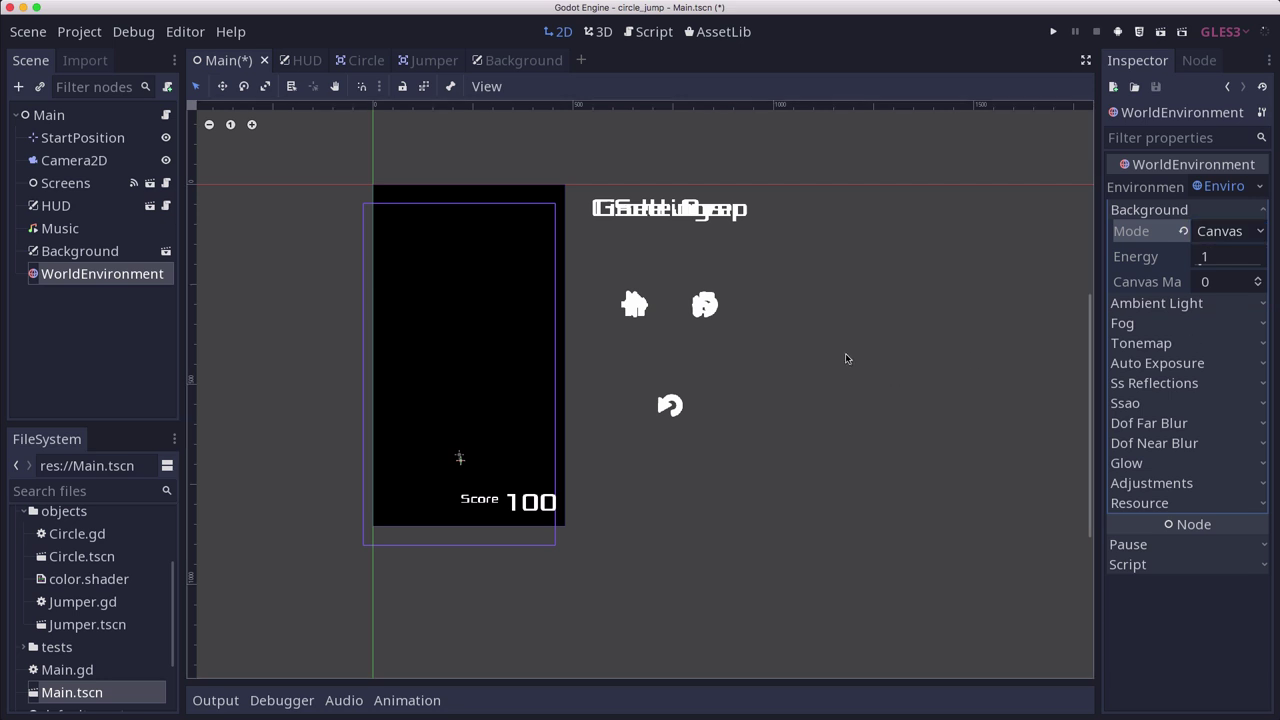
pyautogui.press('super+s')
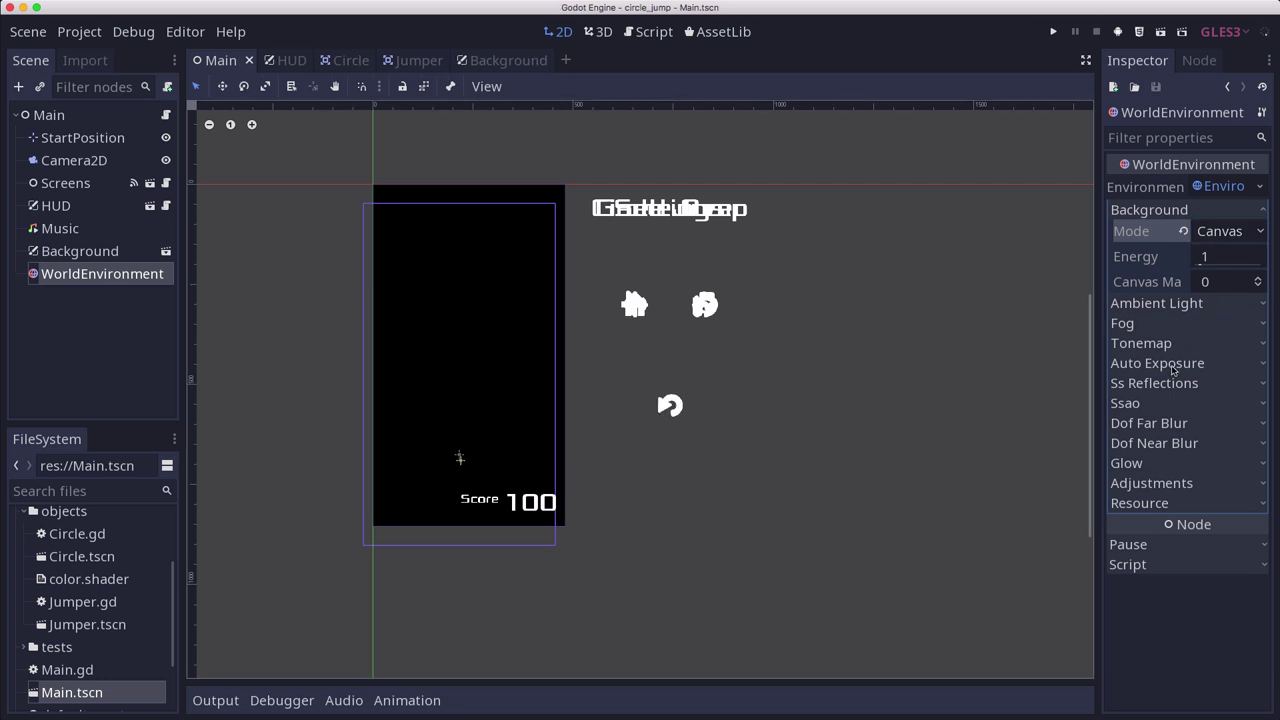
pyautogui.click(1175, 483)
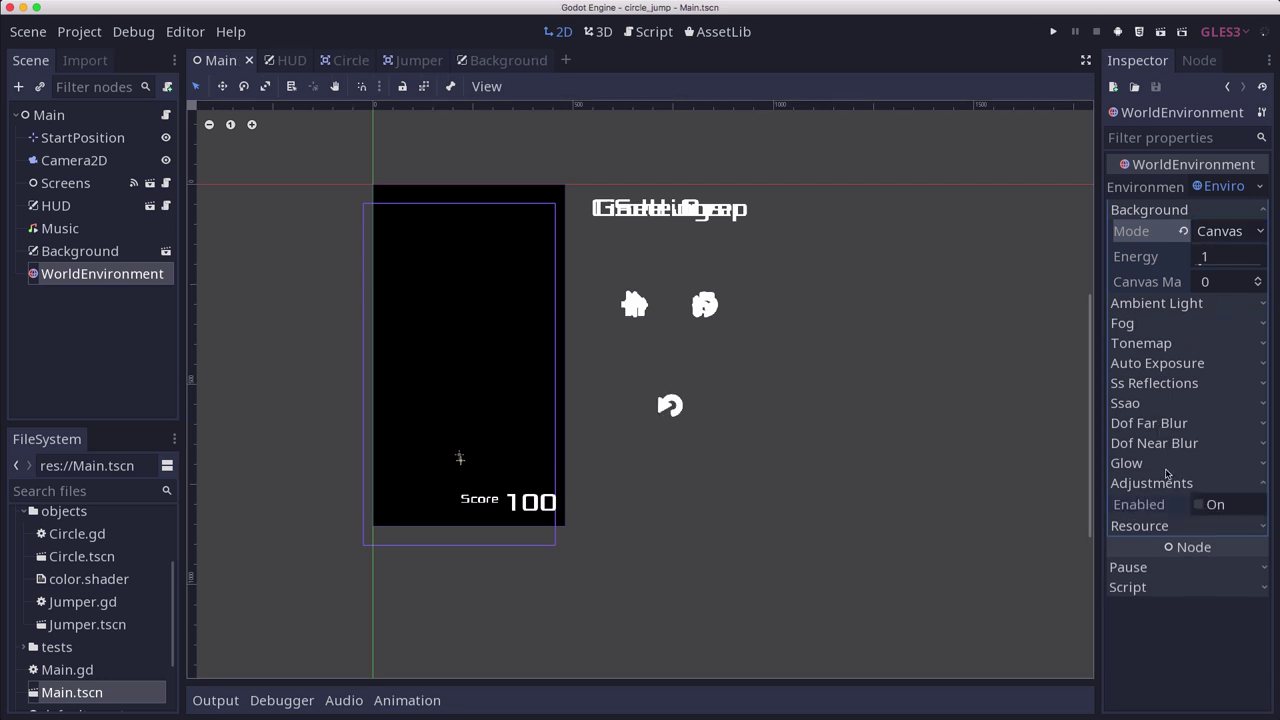
# Step: Expand the Environment's Glow section and enable glow
pyautogui.click(1160, 465)
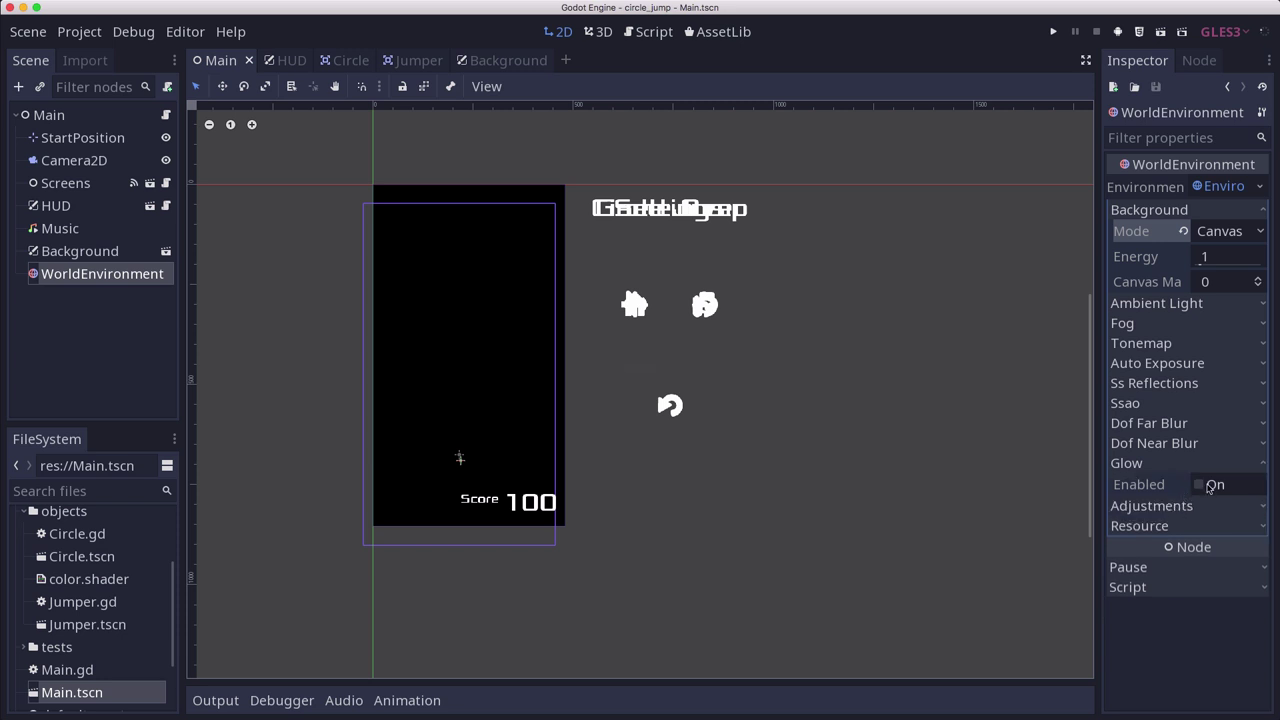
pyautogui.click(1209, 485)
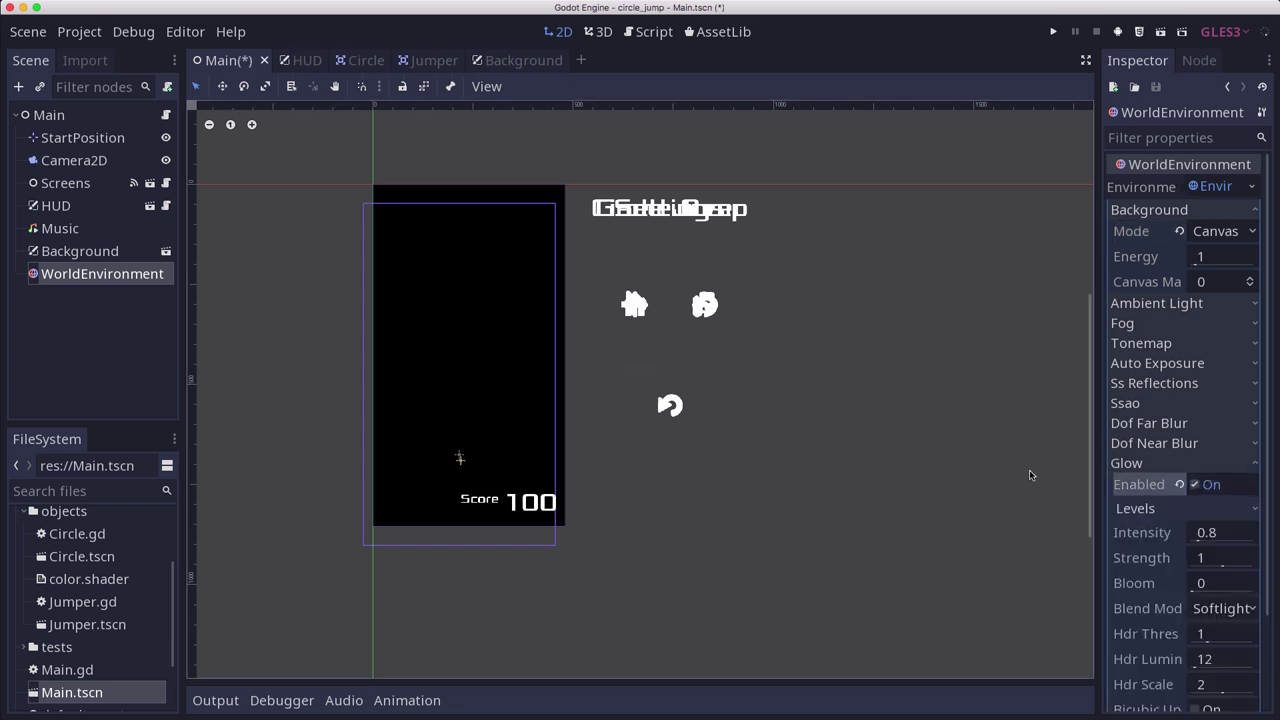
pyautogui.scroll(-1, 848, 457)
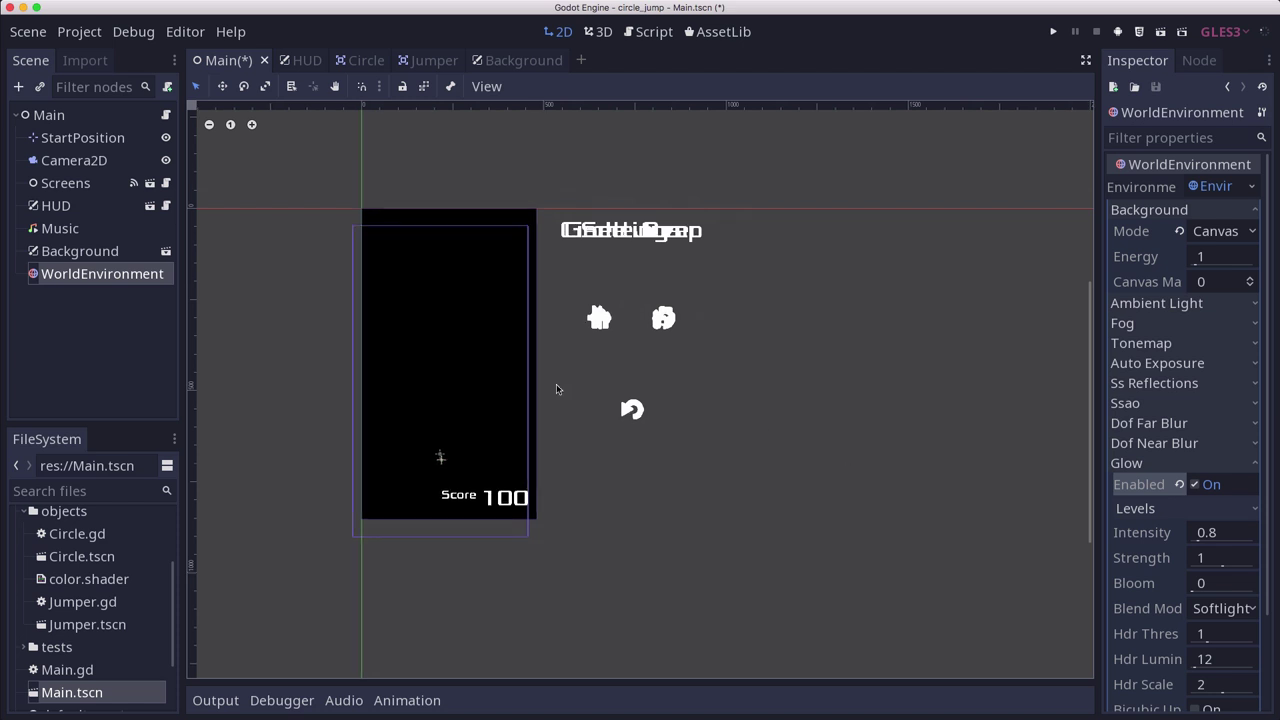
pyautogui.scroll(2, 556, 384)
pyautogui.scroll(-3, 1219, 537)
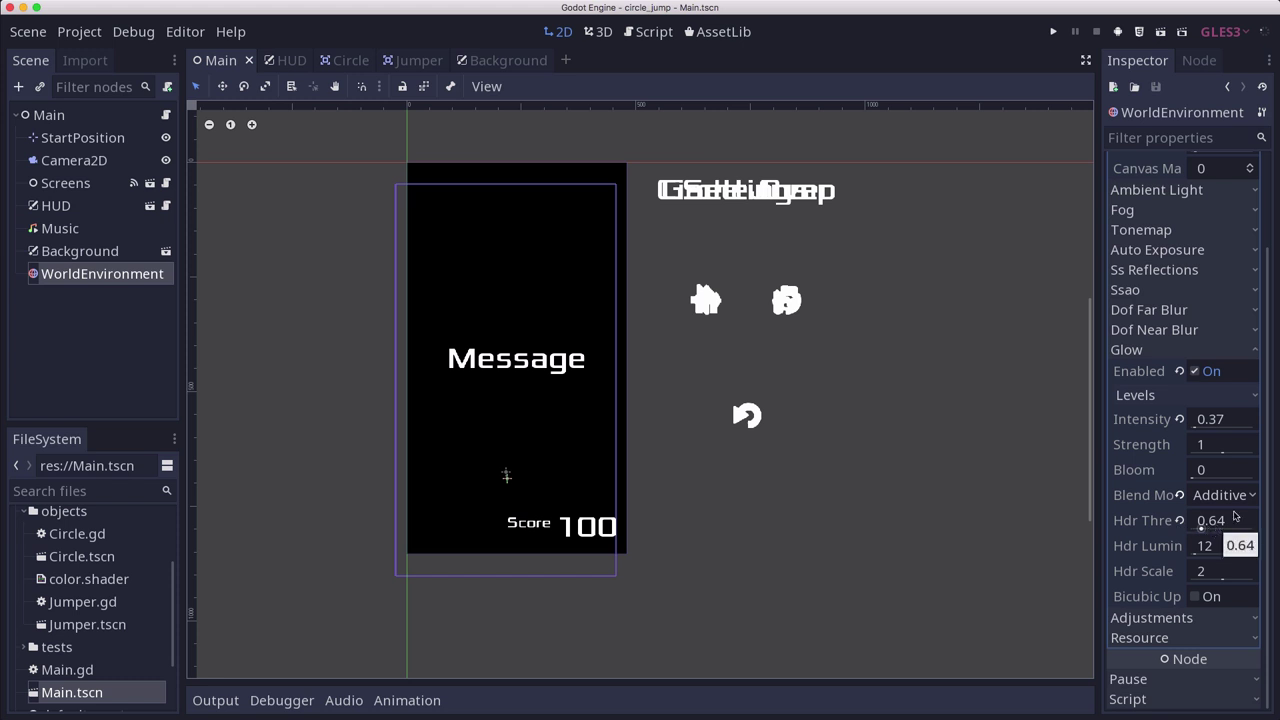
pyautogui.click(1056, 33)
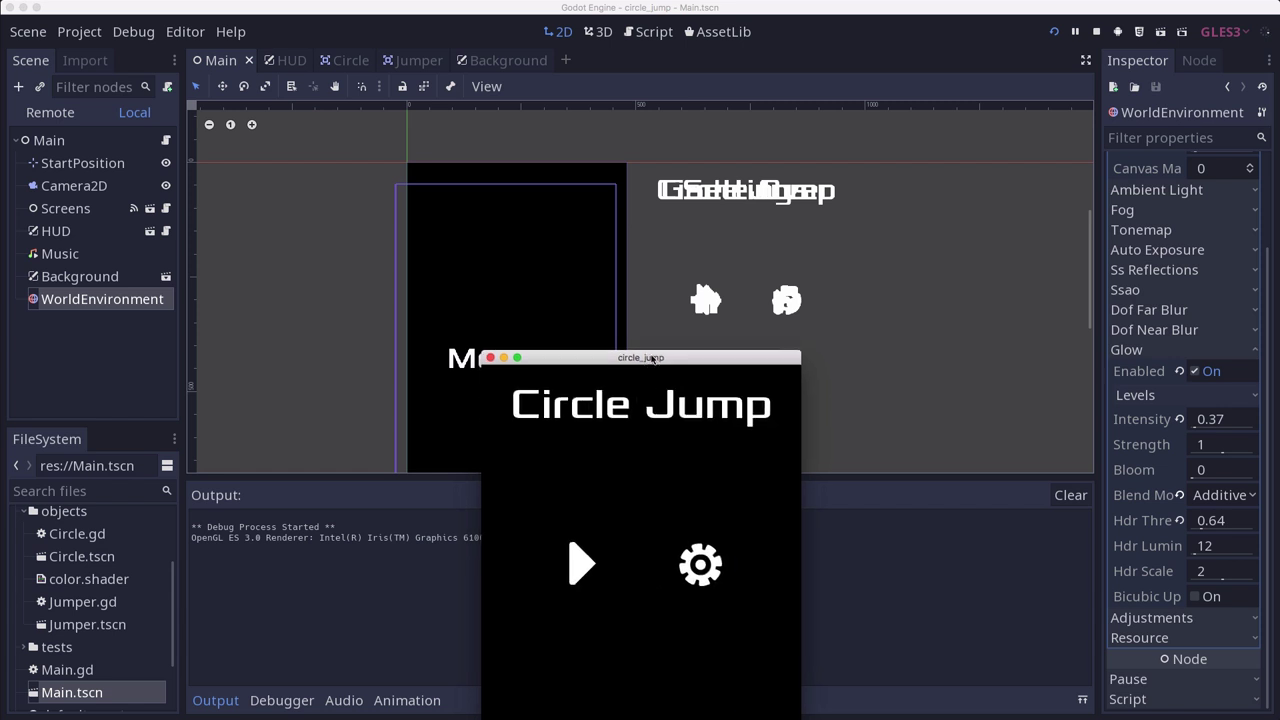
pyautogui.click(656, 332)
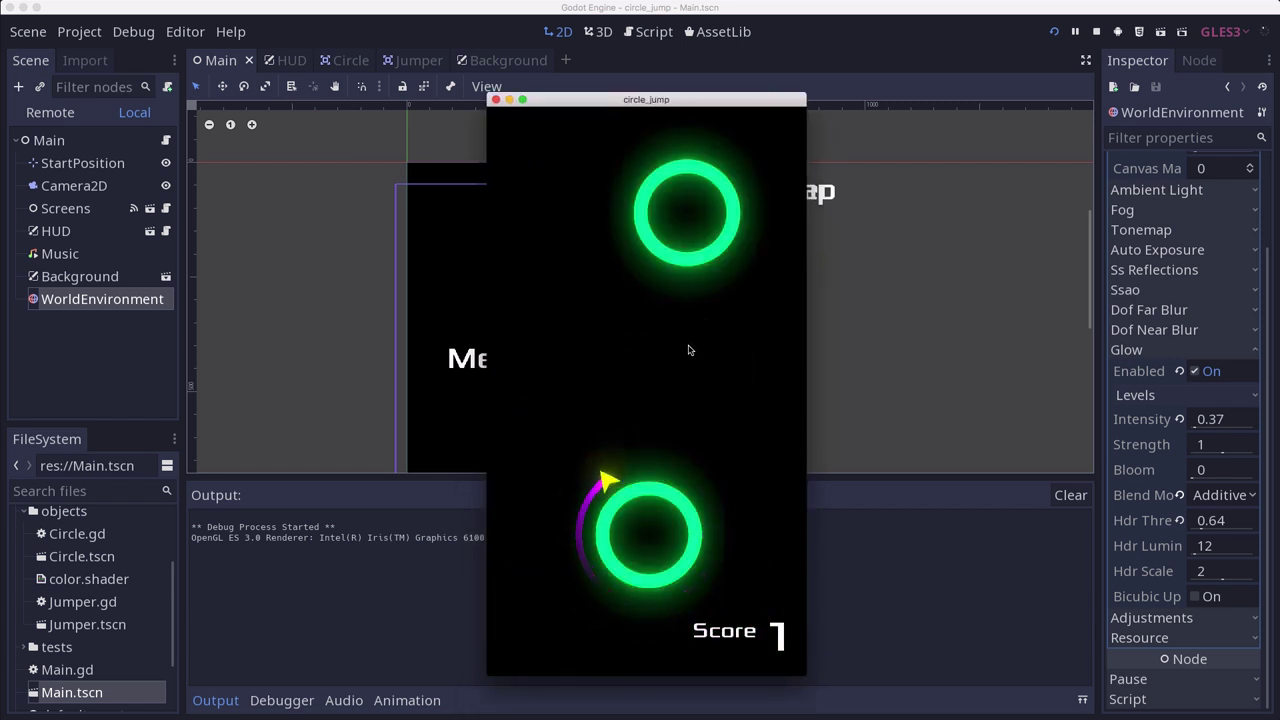
pyautogui.click(688, 350)
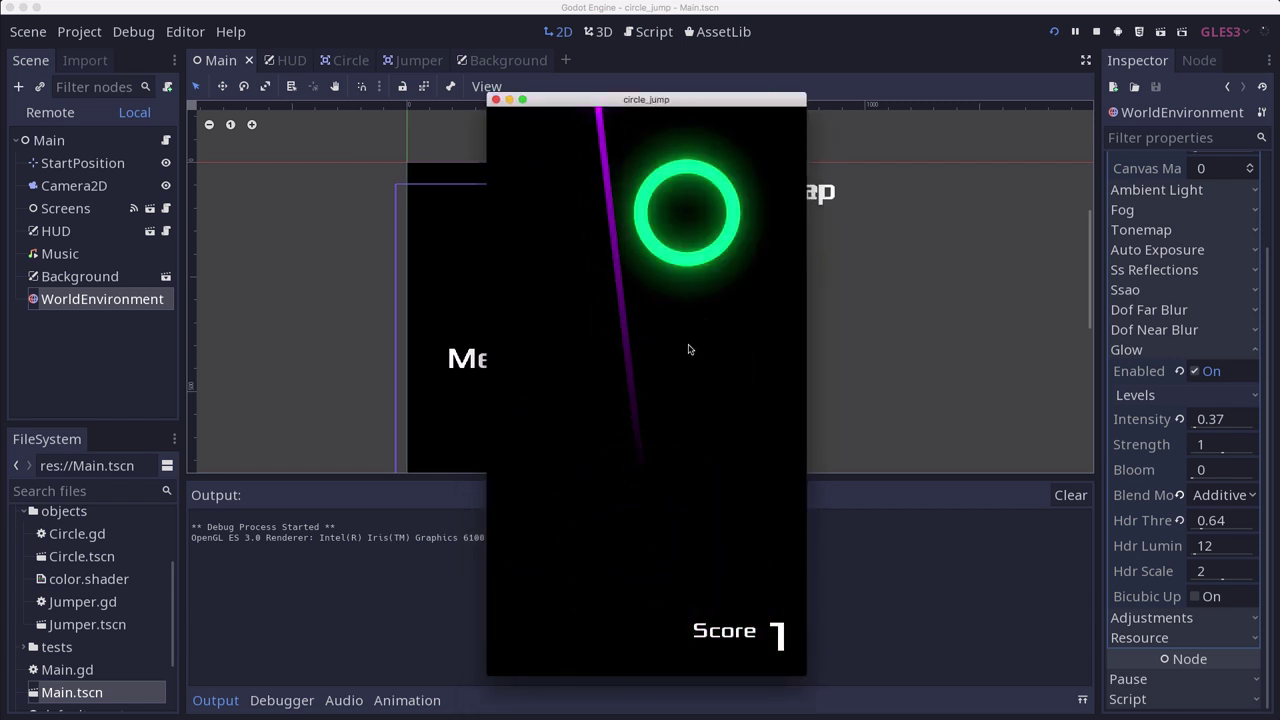
pyautogui.click(496, 100)
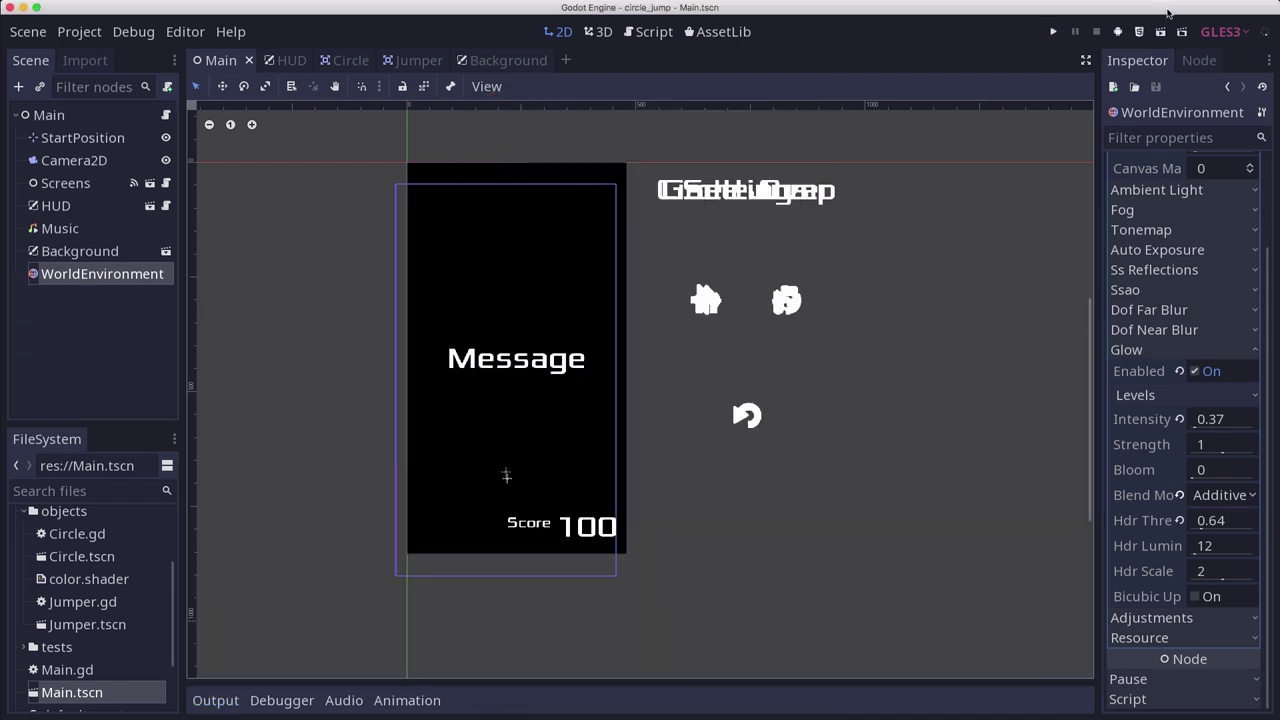
# Step: Keep GLES3 as the renderer and select the Background node in the Main scene
pyautogui.click(1220, 31)
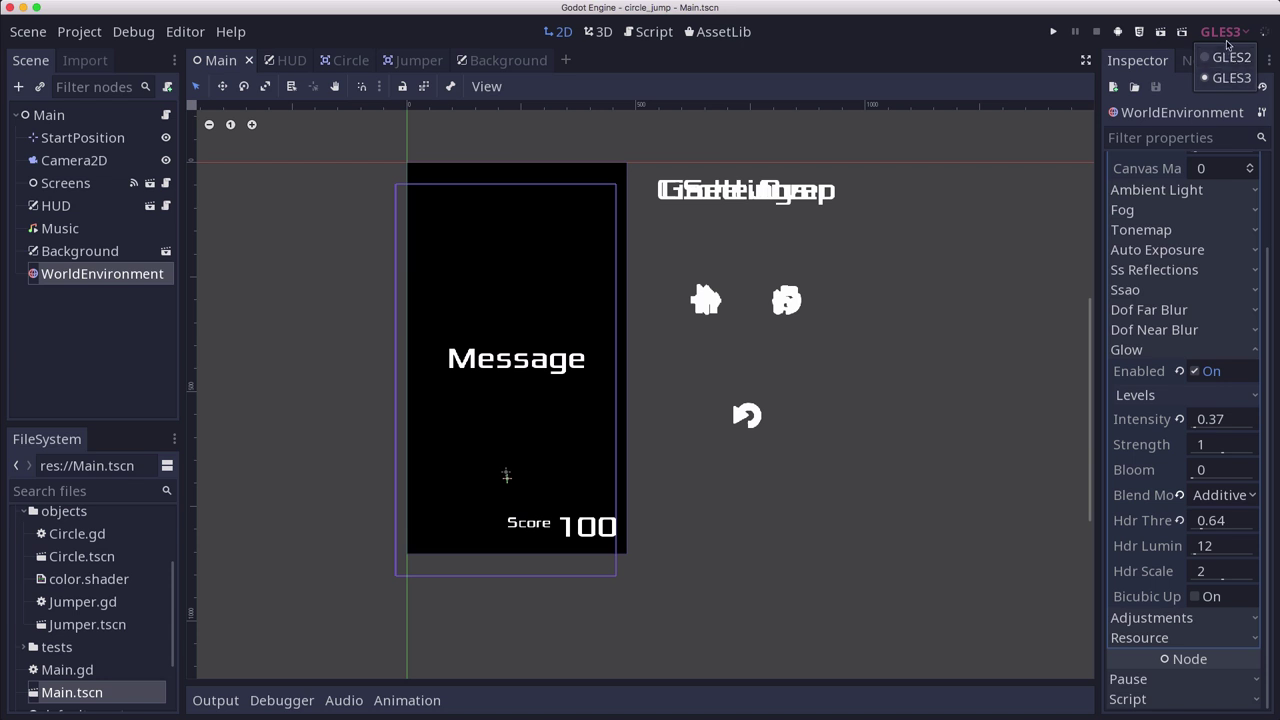
pyautogui.click(1222, 36)
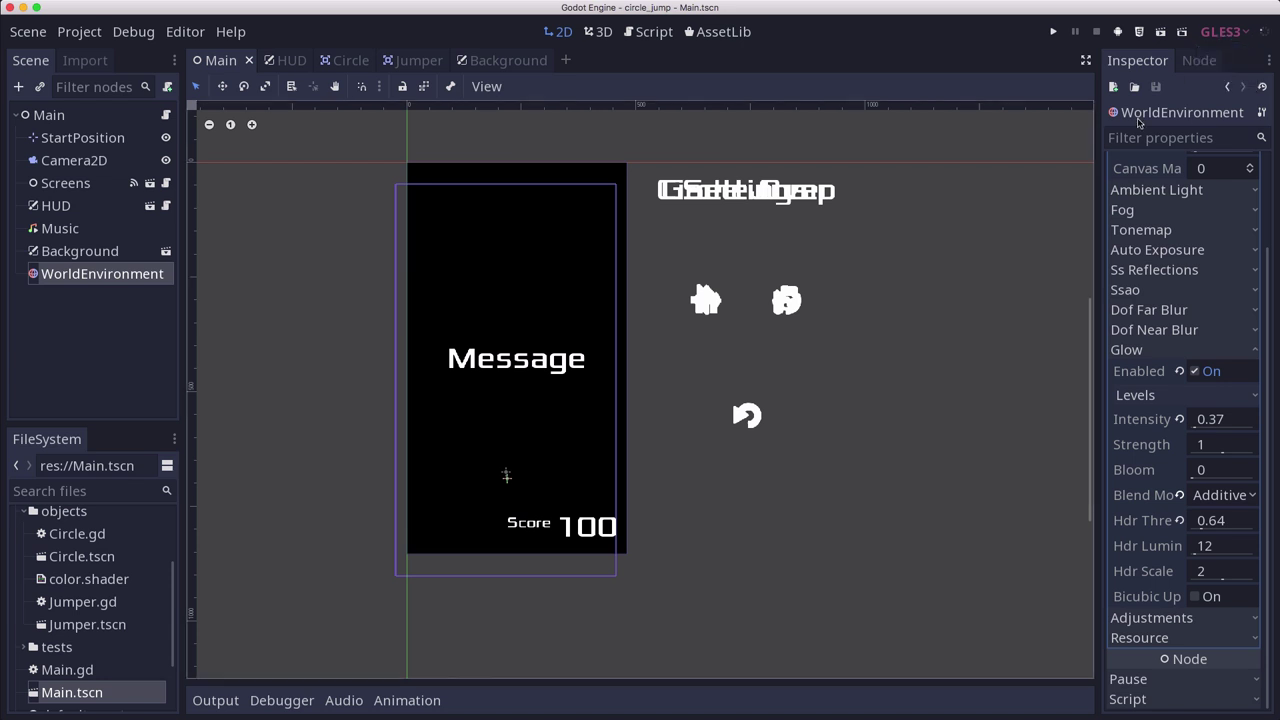
pyautogui.click(90, 252)
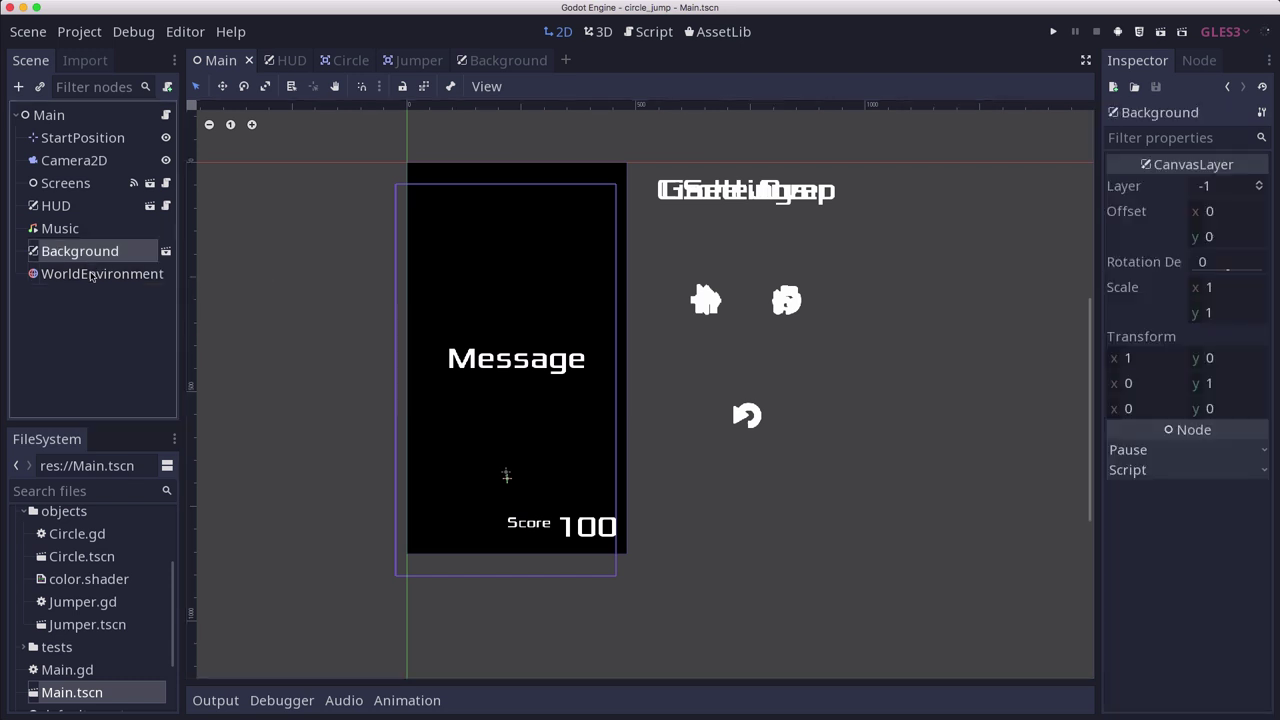
# Step: Open the Background scene and add a CPUParticles2D child under its Background root
pyautogui.click(92, 274)
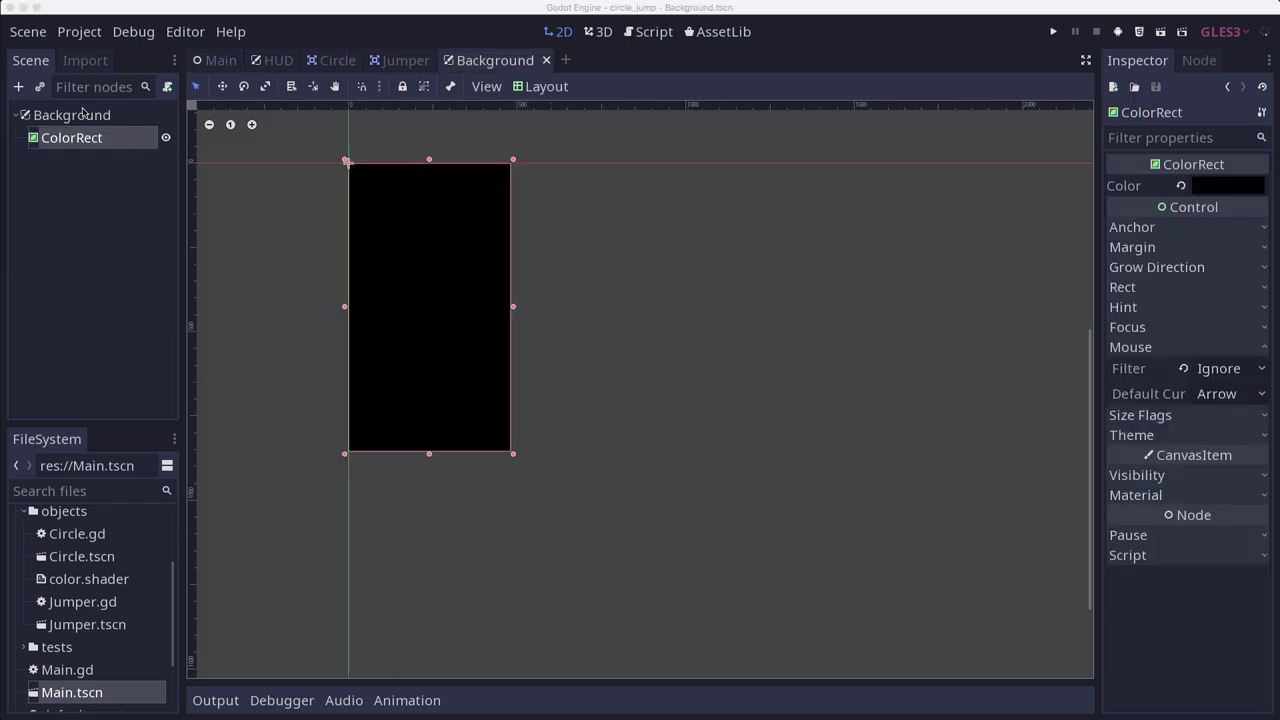
pyautogui.click(75, 114)
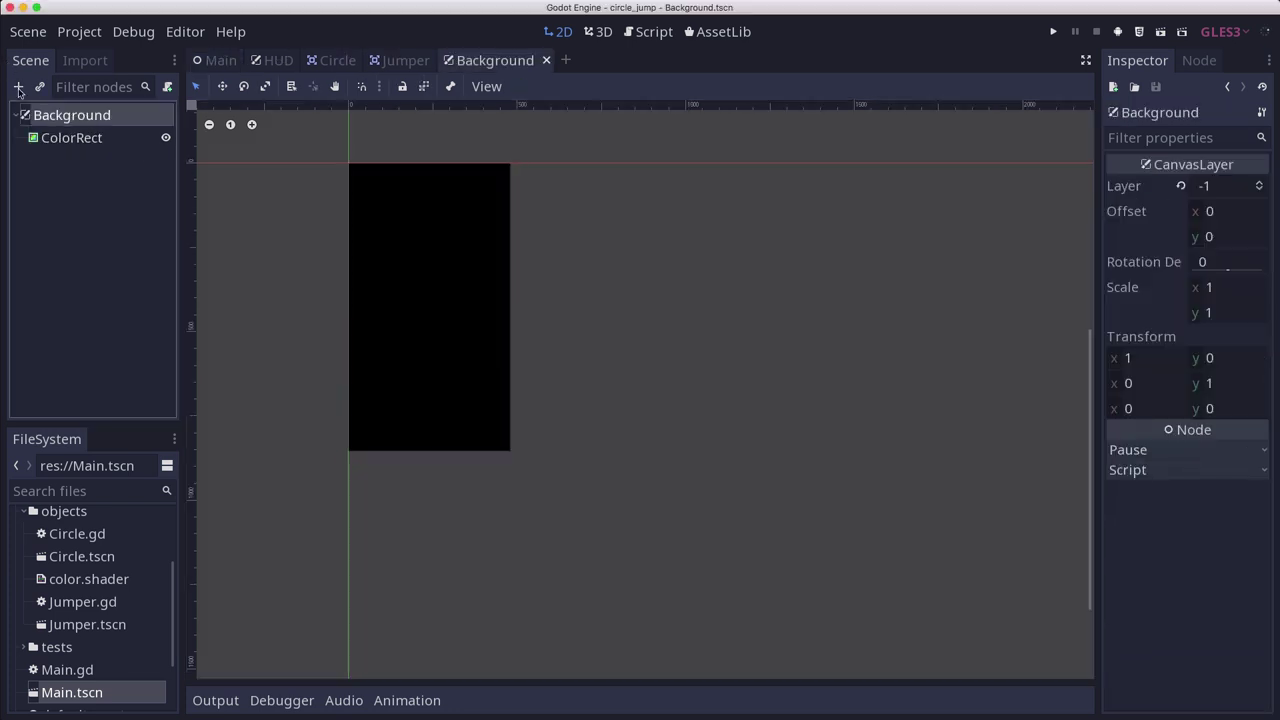
pyautogui.click(18, 88)
pyautogui.write('cpu')
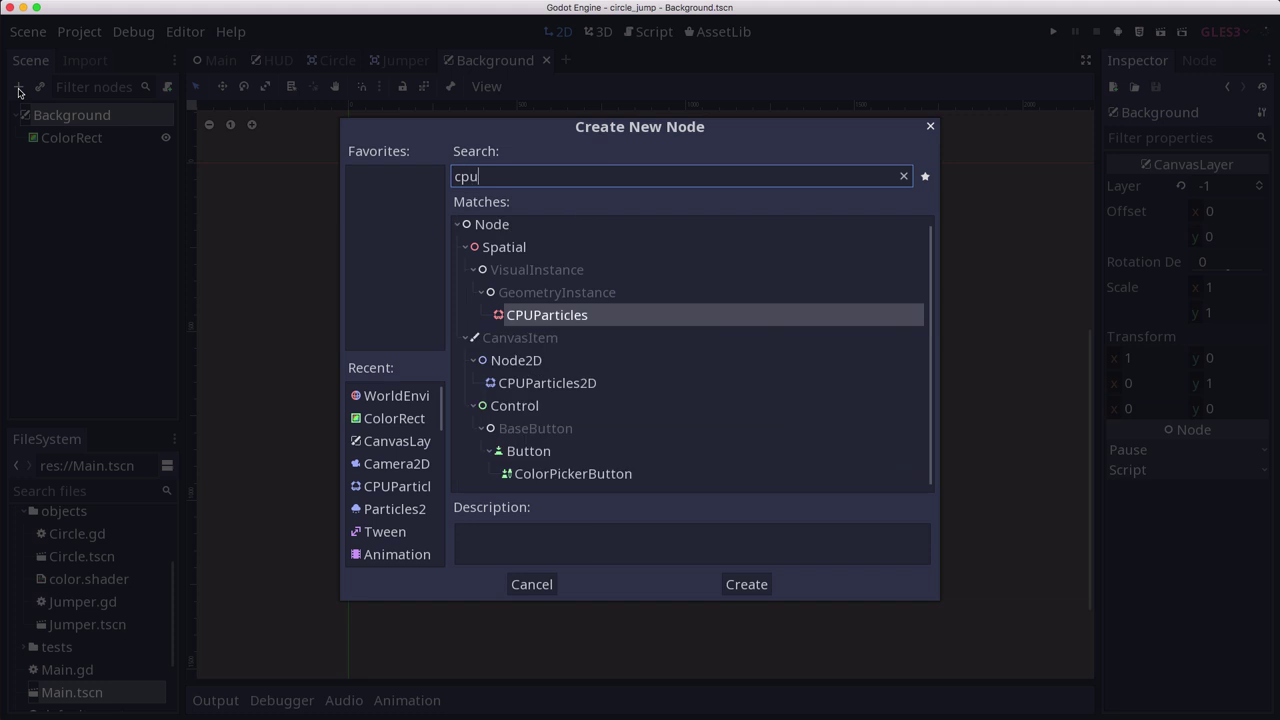
pyautogui.press('Down')
pyautogui.press('Down')
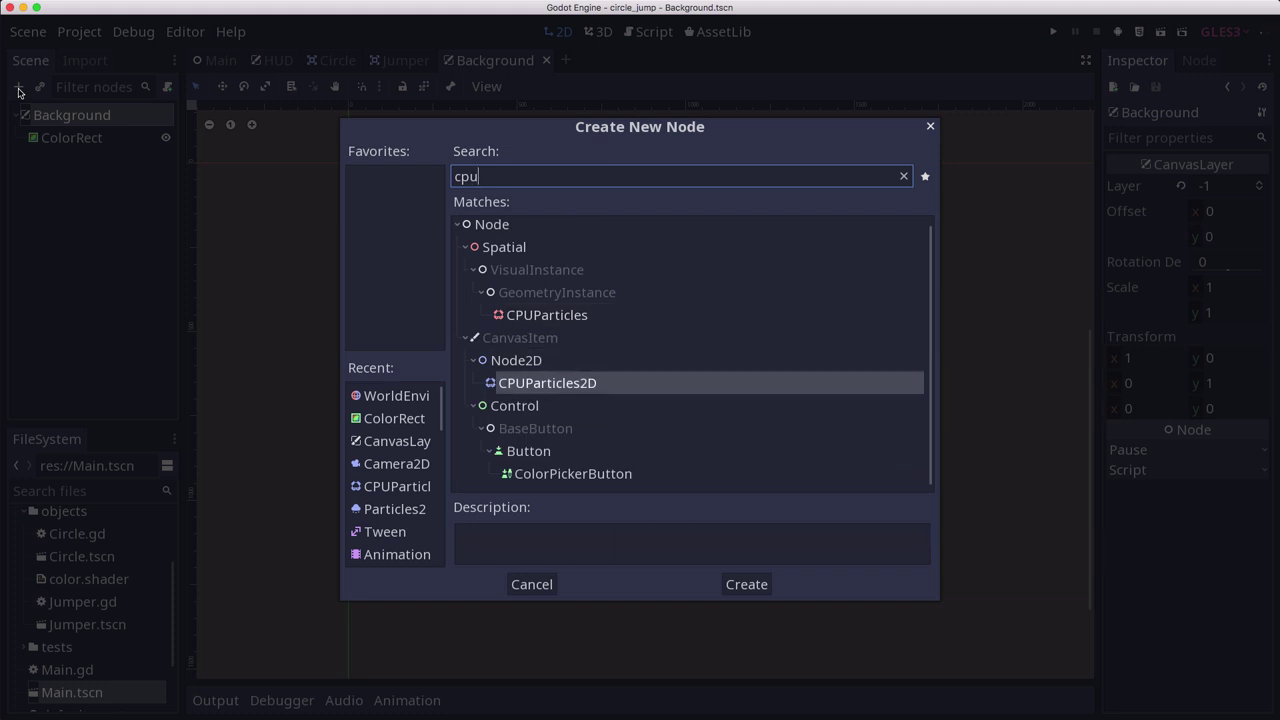
pyautogui.press('Return')
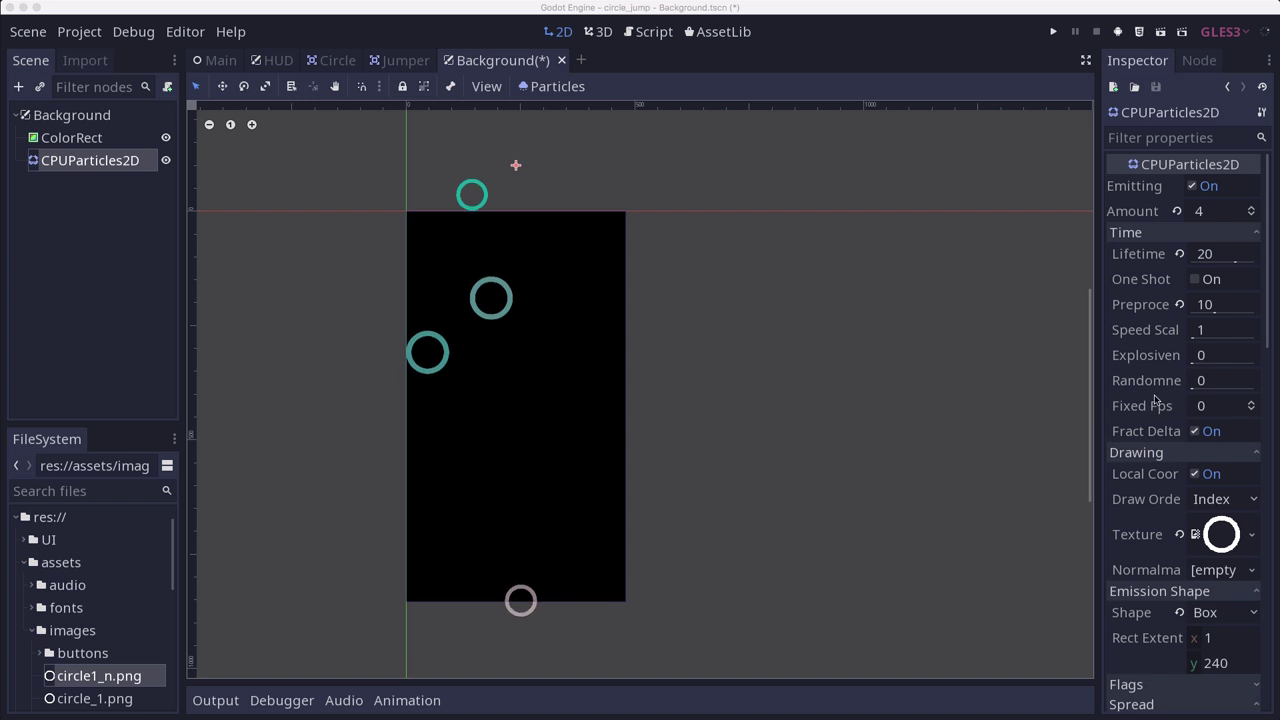
pyautogui.scroll(-3, 1158, 401)
pyautogui.scroll(-2, 1200, 380)
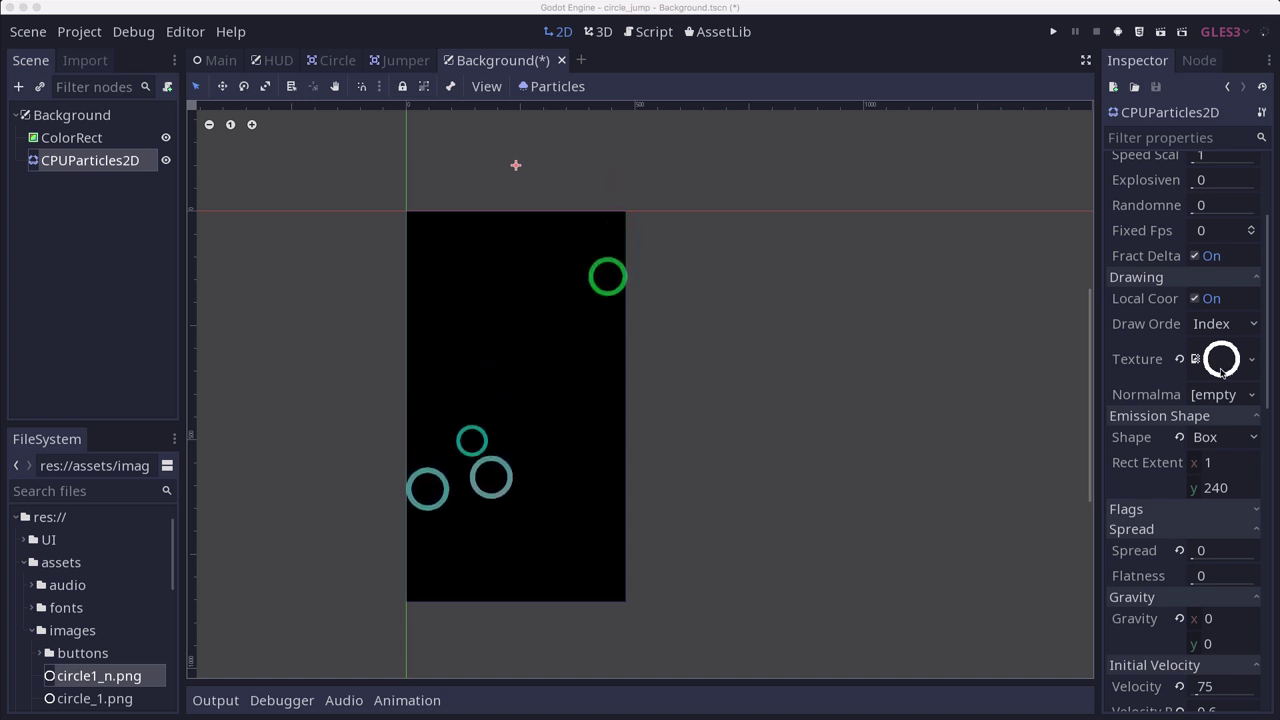
pyautogui.scroll(-1, 1221, 372)
pyautogui.scroll(-3, 1221, 372)
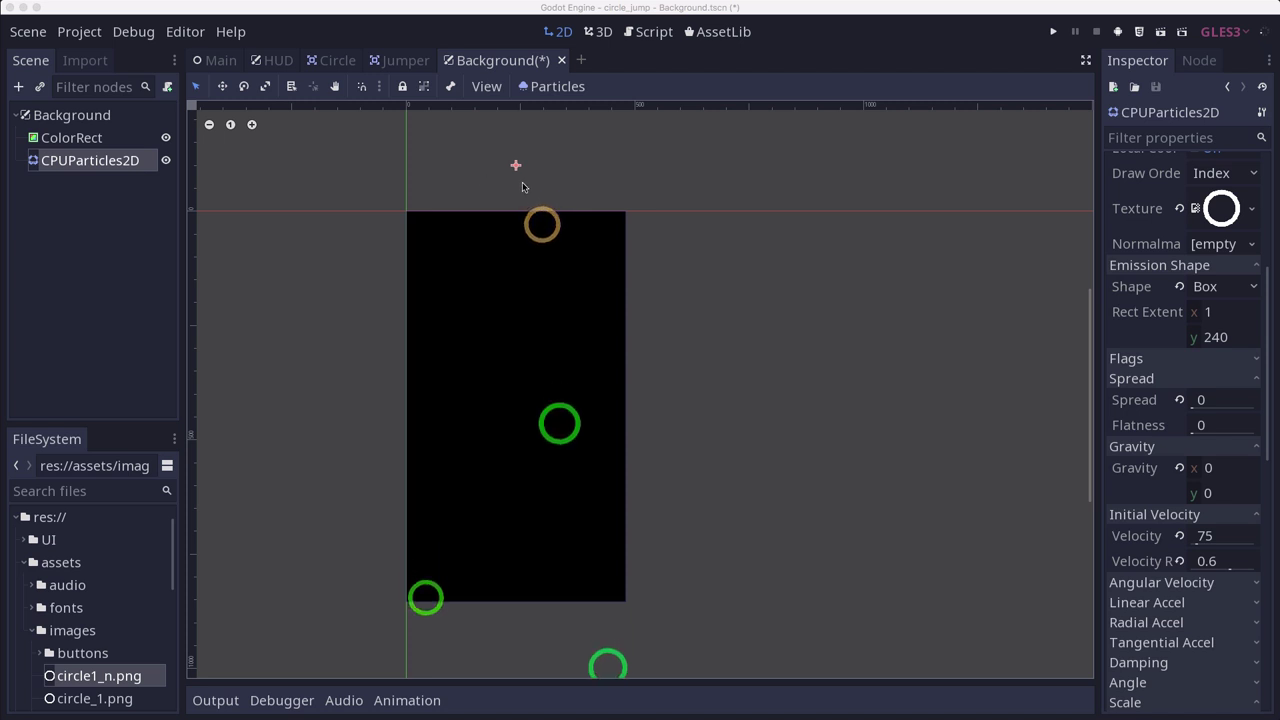
pyautogui.scroll(-3, 1185, 330)
pyautogui.scroll(-2, 1200, 325)
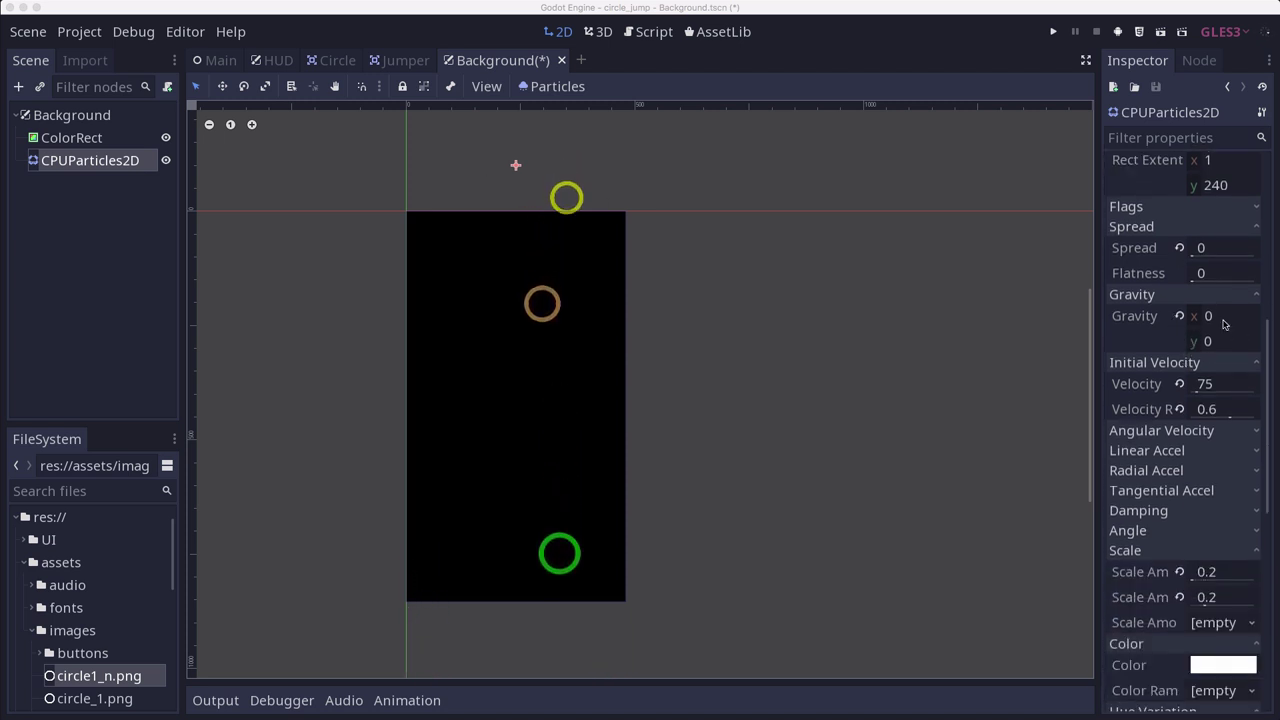
pyautogui.scroll(-5, 1205, 320)
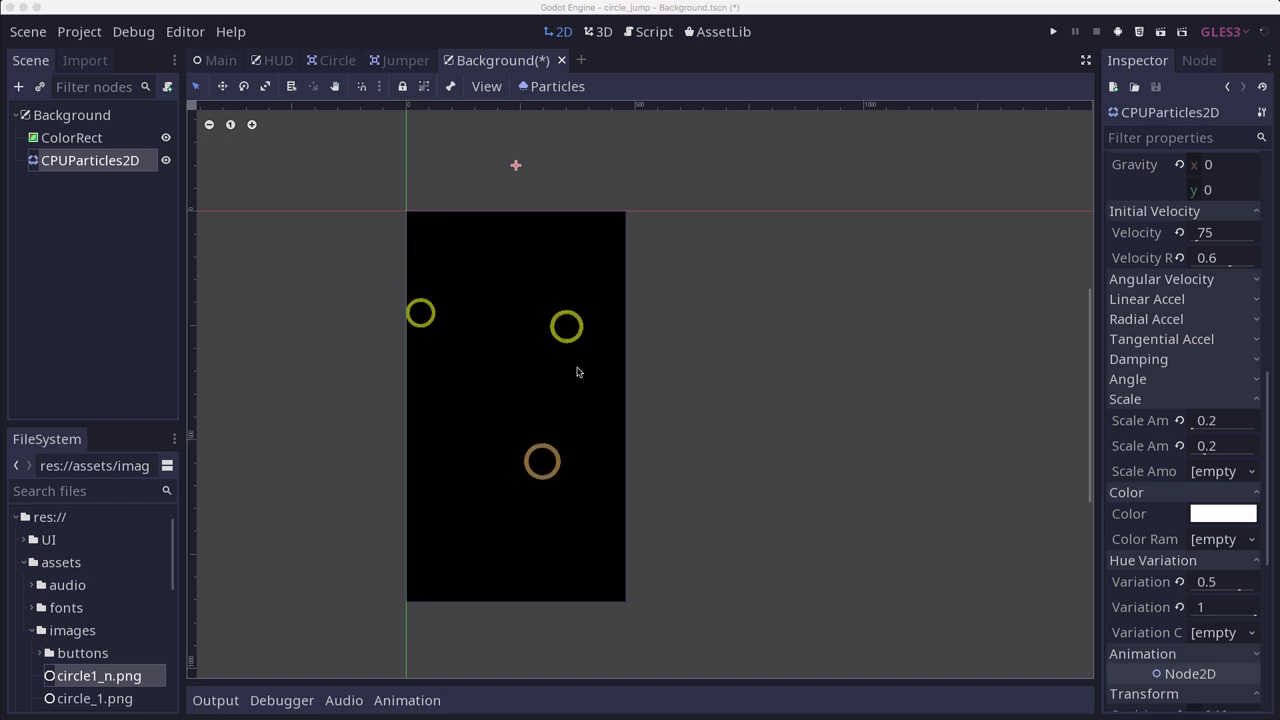
pyautogui.scroll(-3, 1201, 303)
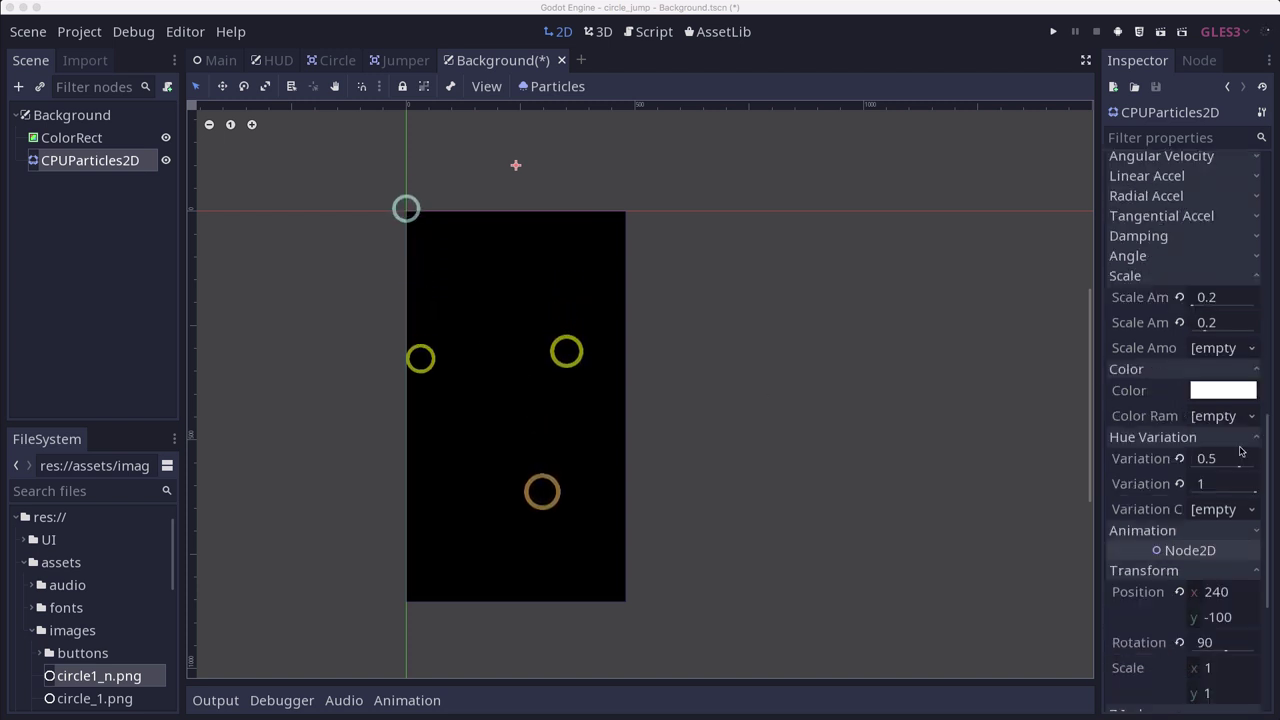
pyautogui.click(1180, 297)
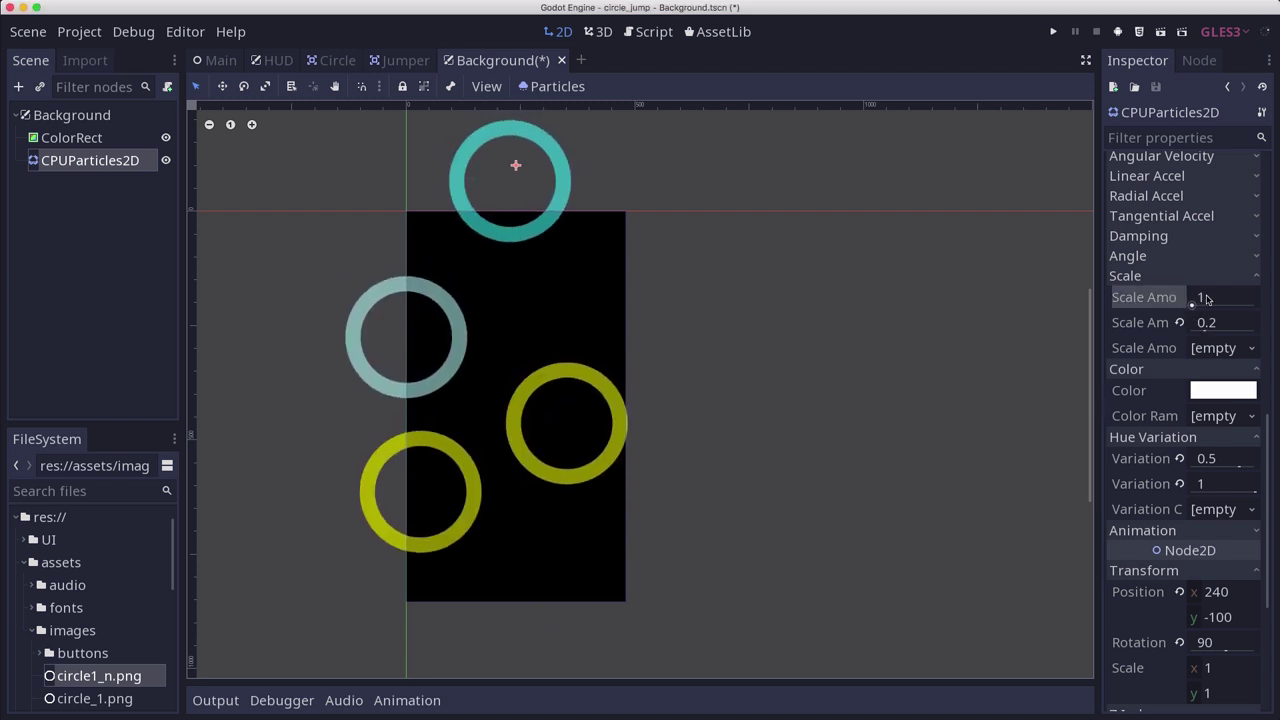
pyautogui.click(1204, 297)
pyautogui.write('.2')
pyautogui.press('Return')
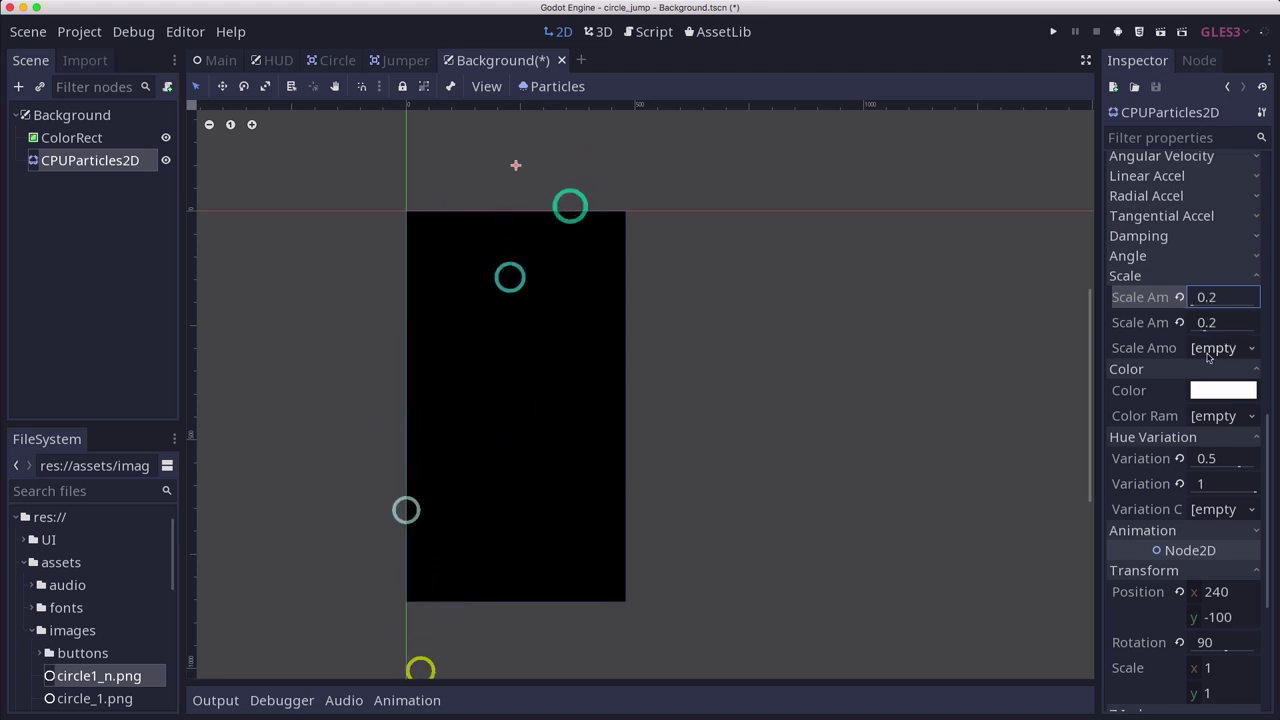
pyautogui.scroll(-5, 1211, 360)
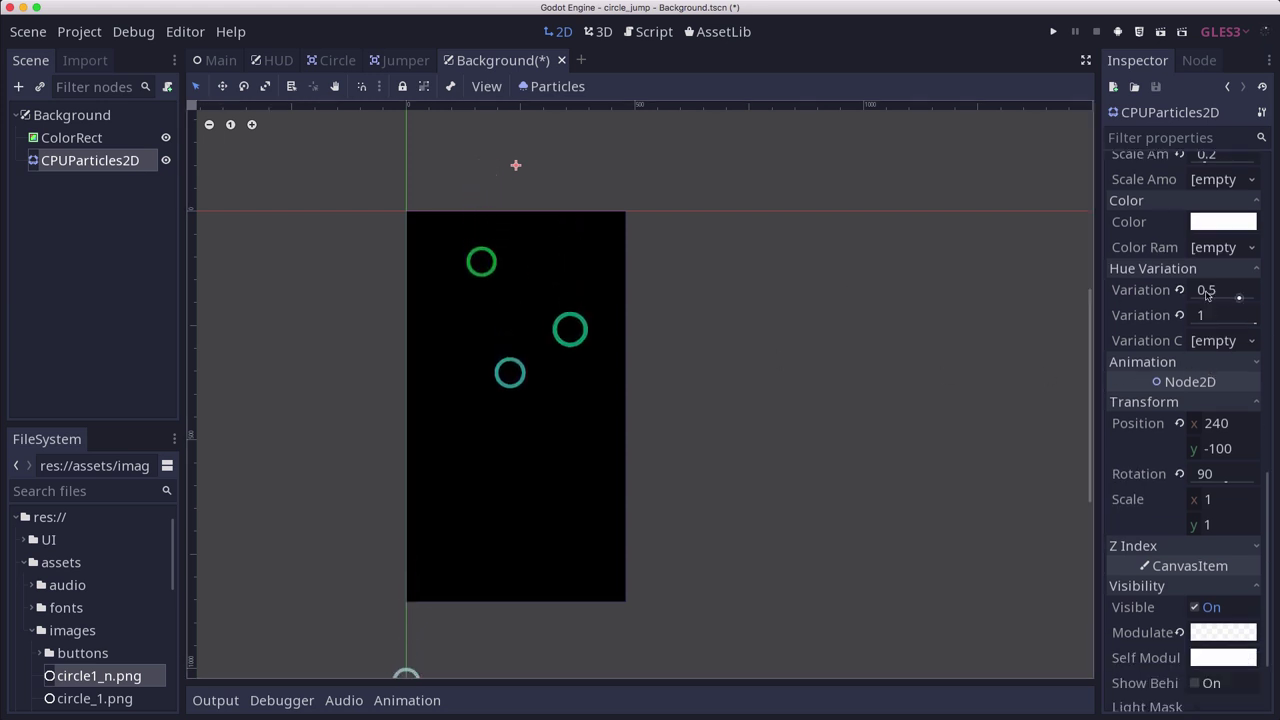
pyautogui.scroll(-2, 1200, 443)
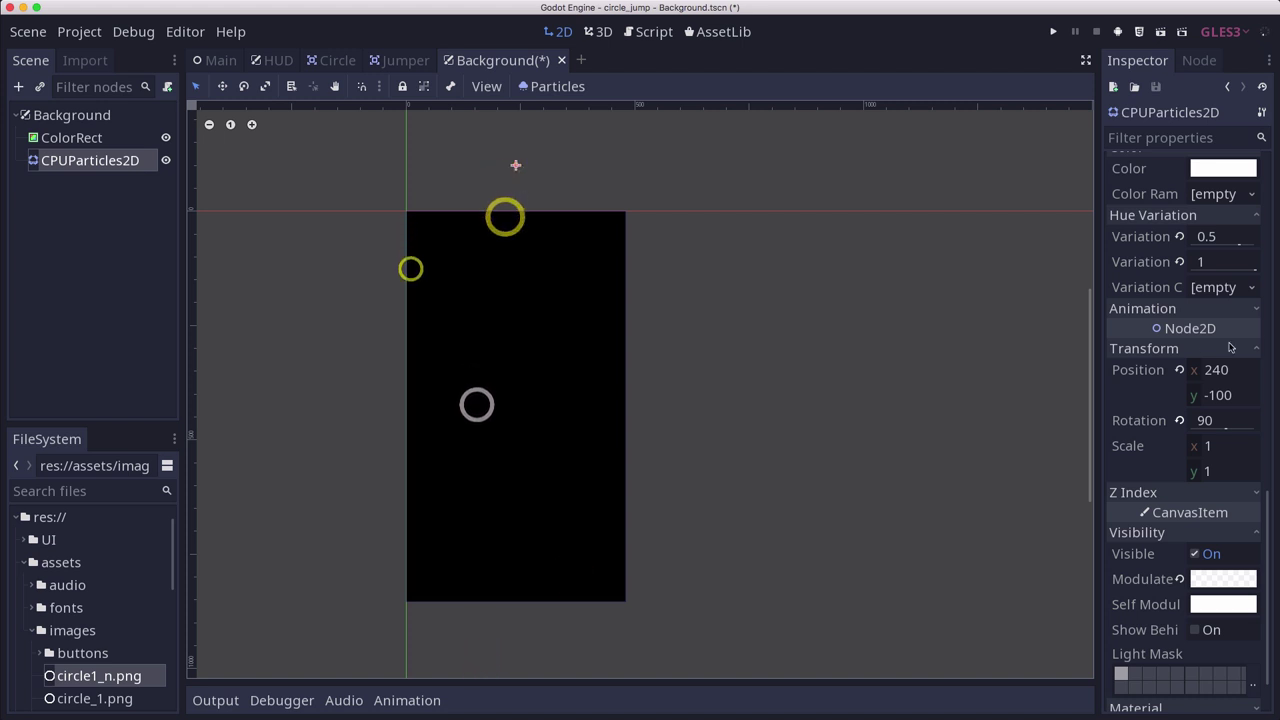
pyautogui.scroll(5, 1180, 352)
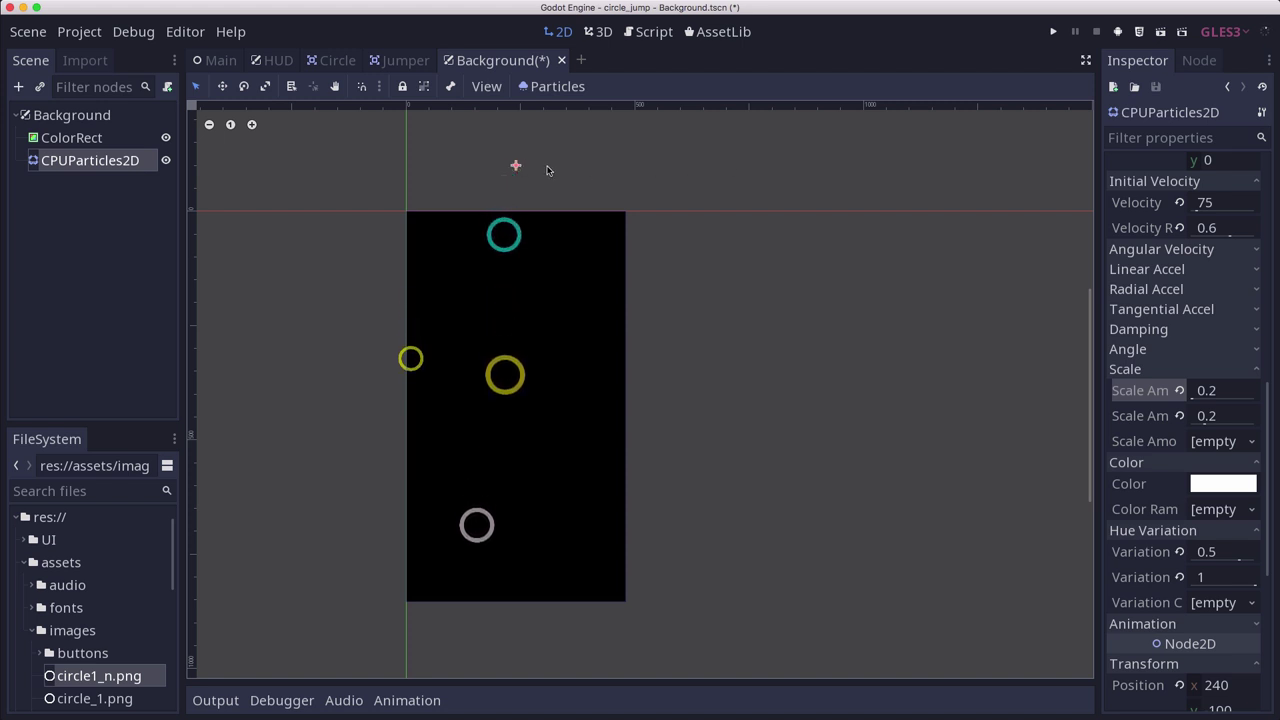
pyautogui.scroll(-3, 1262, 580)
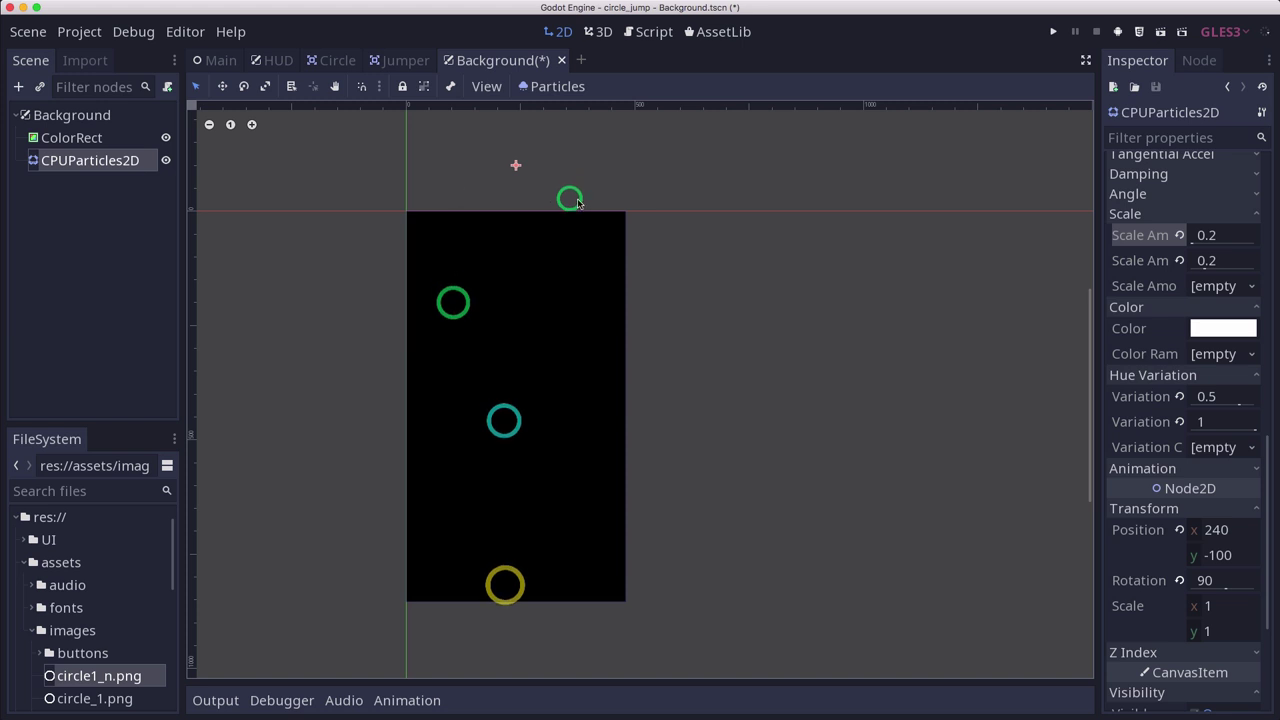
pyautogui.scroll(-5, 1270, 521)
pyautogui.scroll(4, 1270, 521)
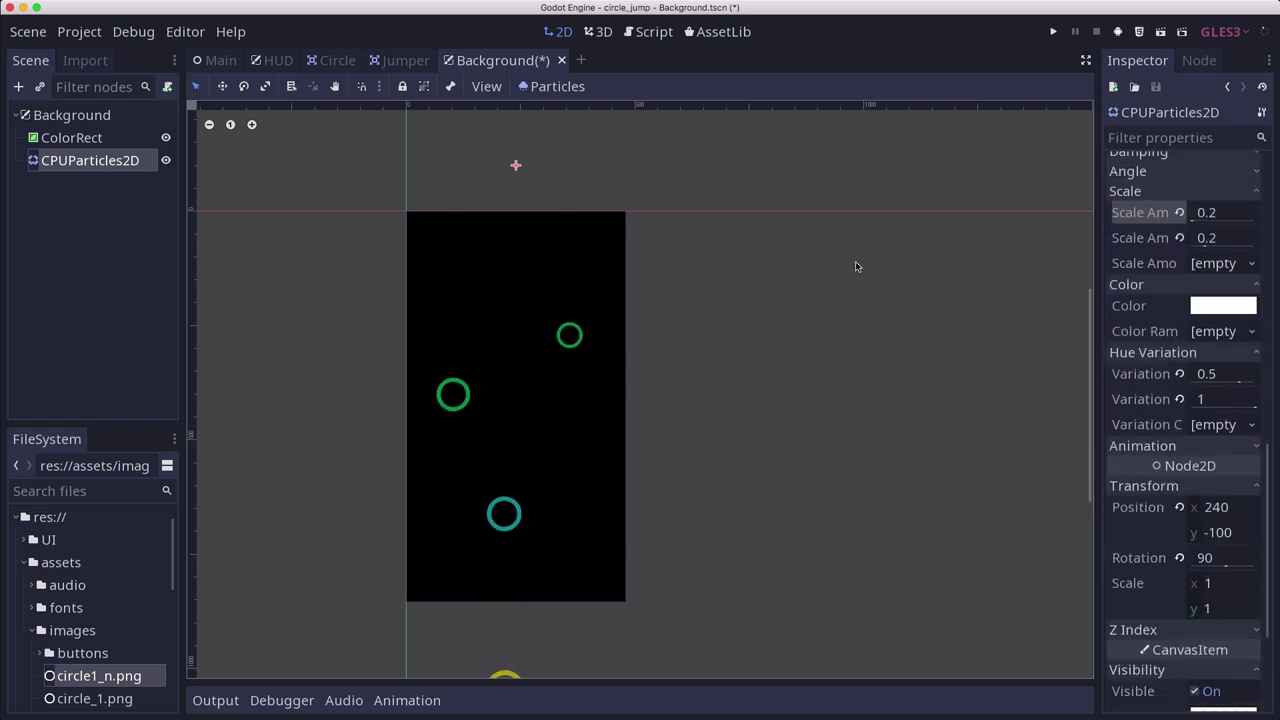
# Step: Save the Background scene, then play a test game jumping between circles to check the effects
pyautogui.press('super+s')
pyautogui.press('super+b')
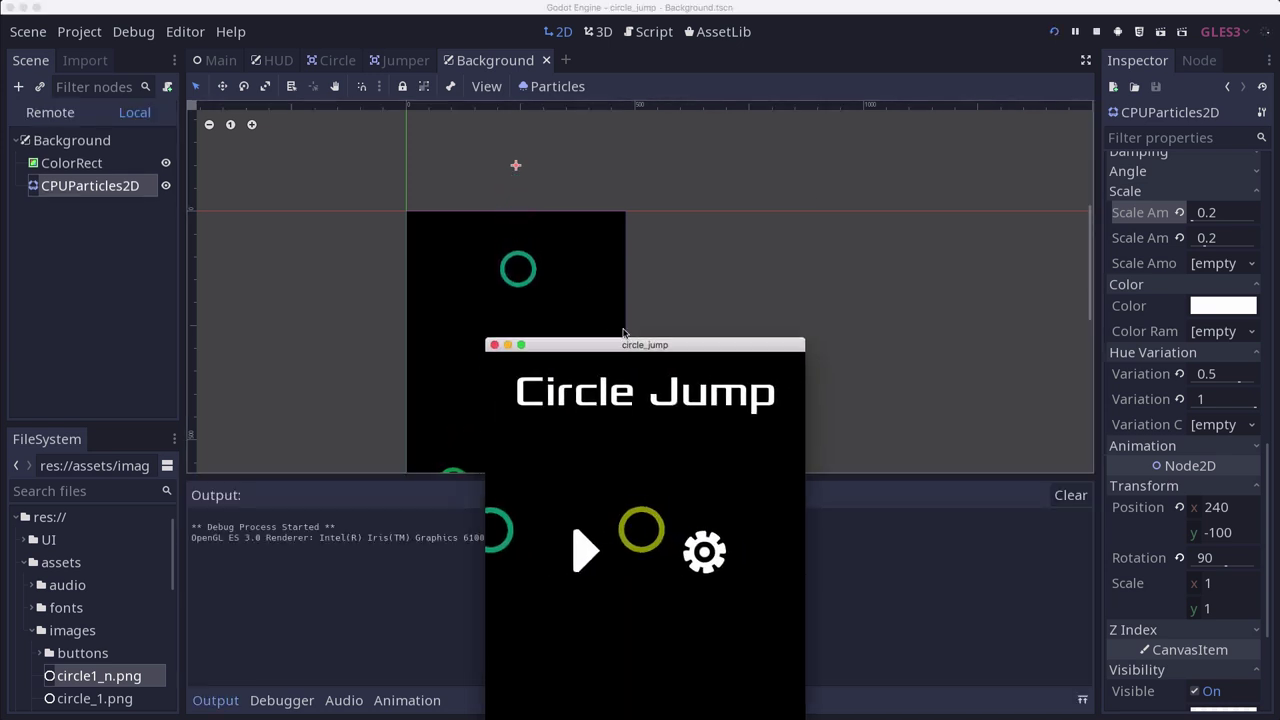
pyautogui.click(548, 330)
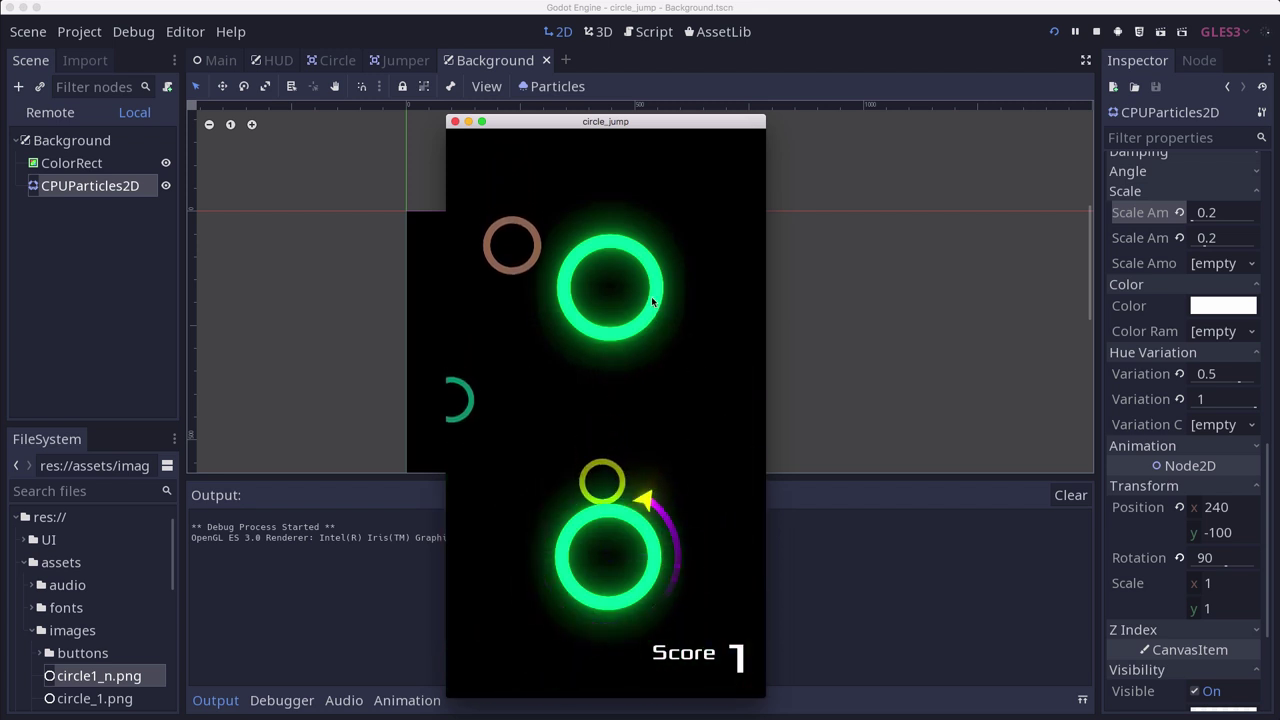
pyautogui.click(651, 298)
pyautogui.click(651, 298)
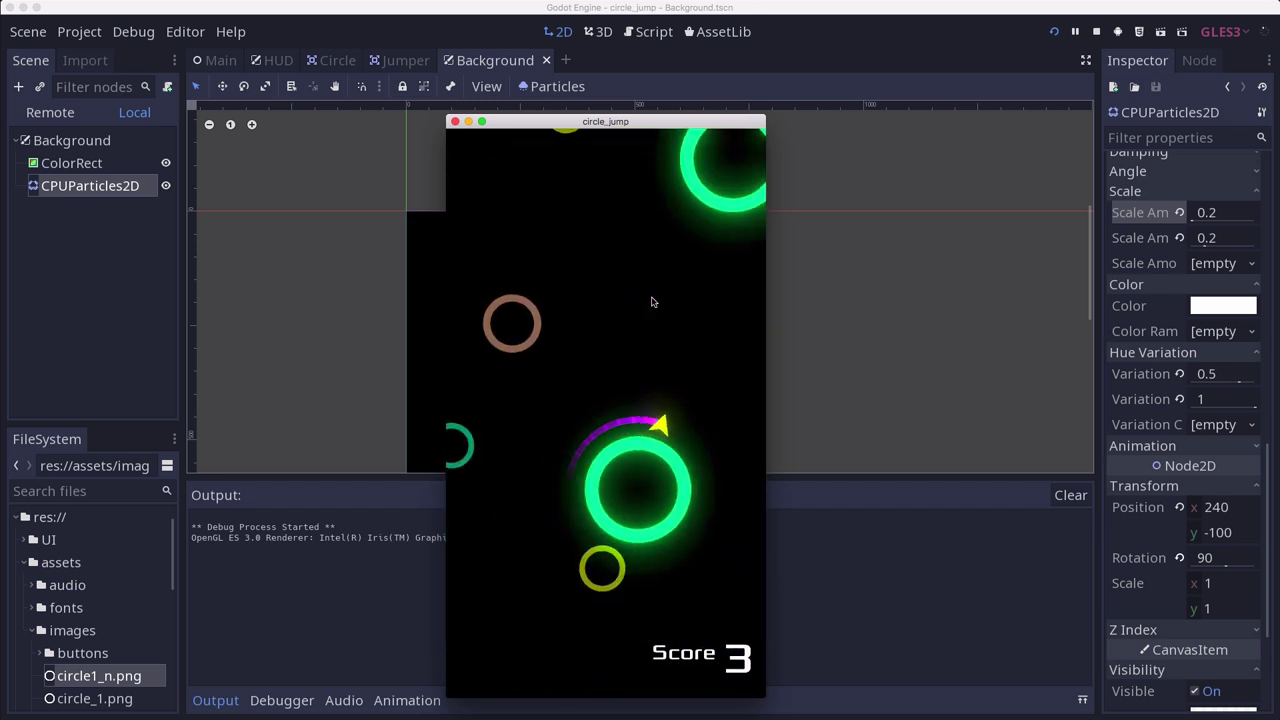
pyautogui.click(651, 302)
pyautogui.click(651, 302)
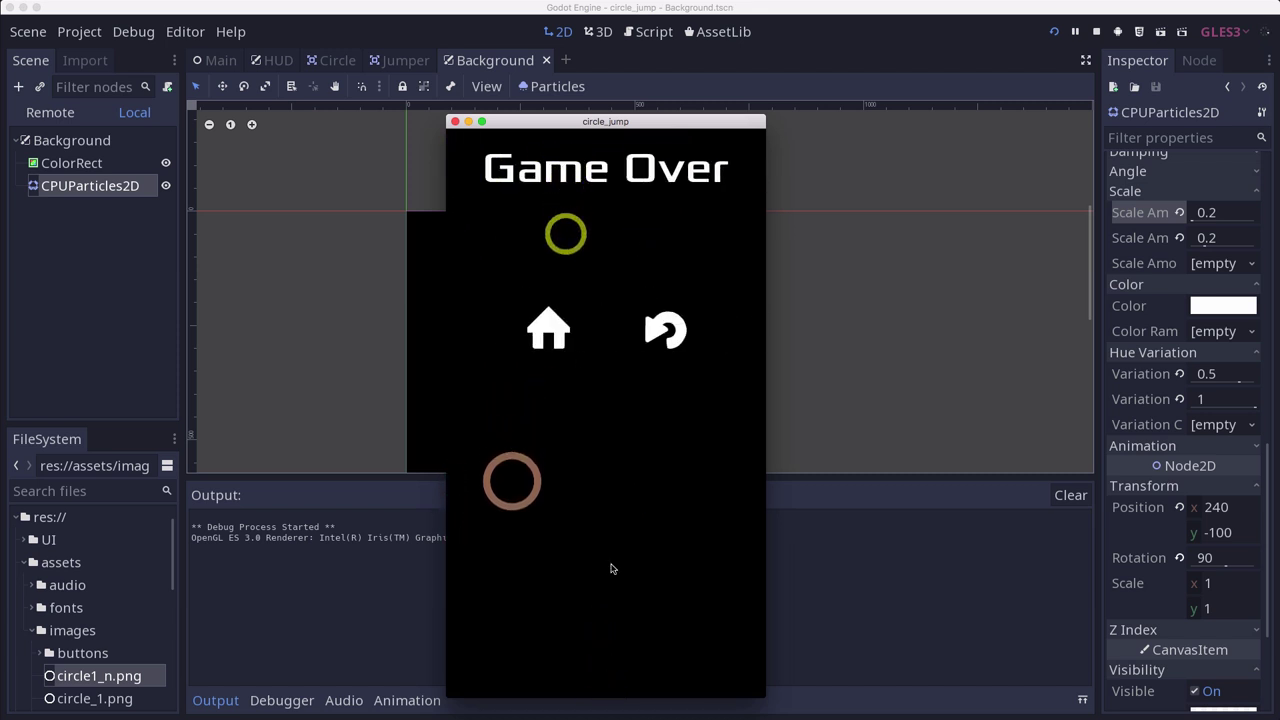
# Step: Stop the running test game
pyautogui.press('super+q')
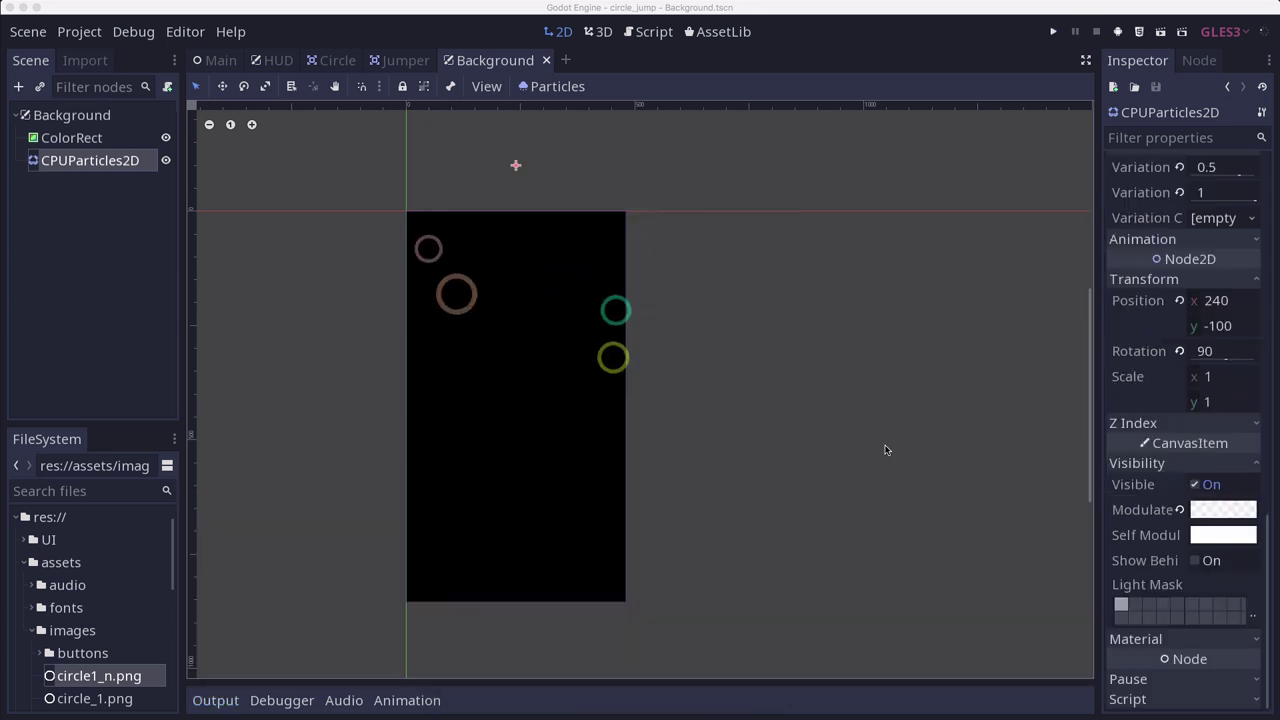